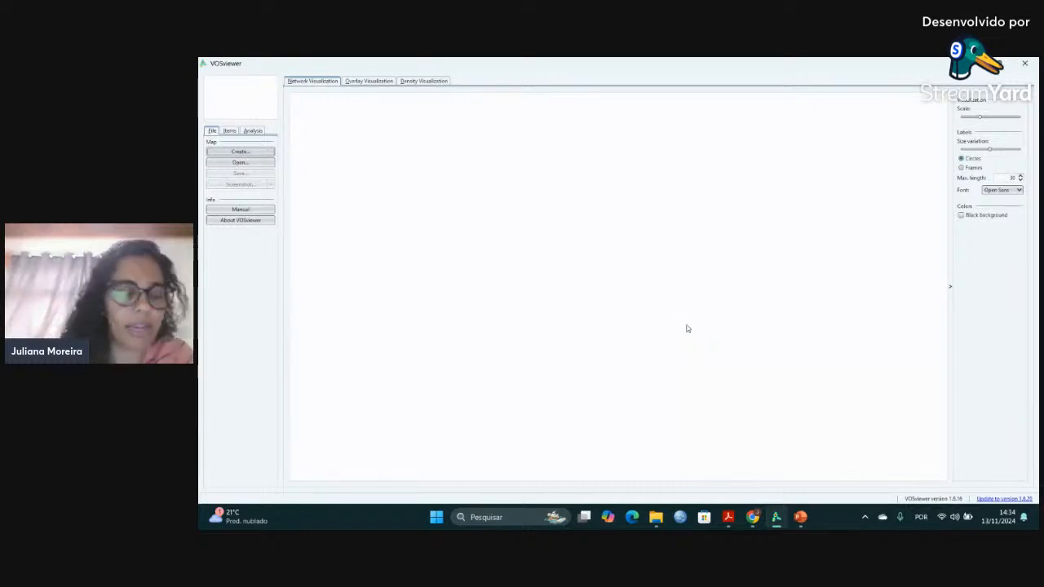
Start a new map based on bibliographic data, reading the data from bibliographic database files.
left_click(253, 154)
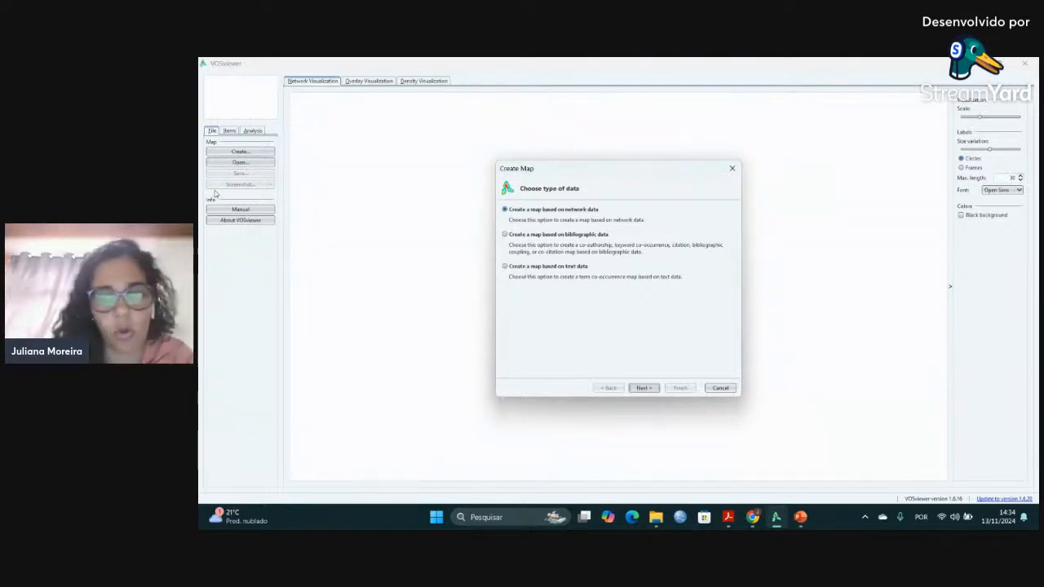
left_click(505, 235)
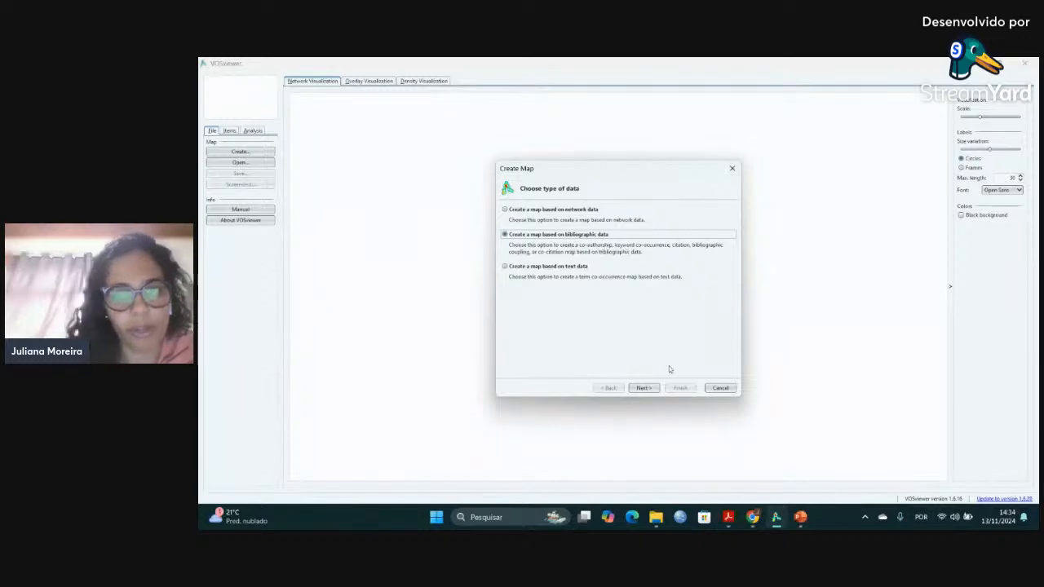
left_click(655, 392)
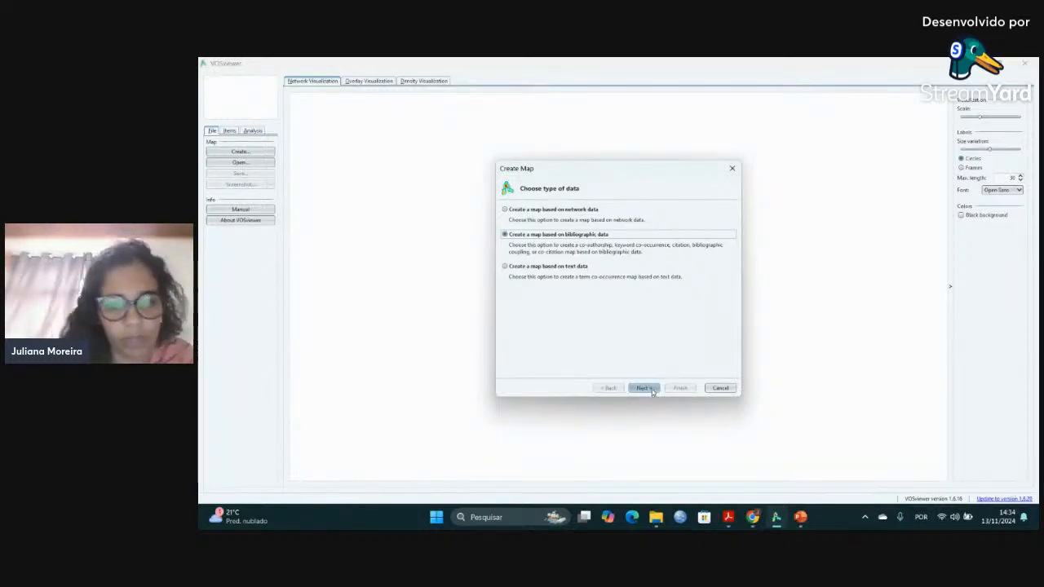
left_click(643, 388)
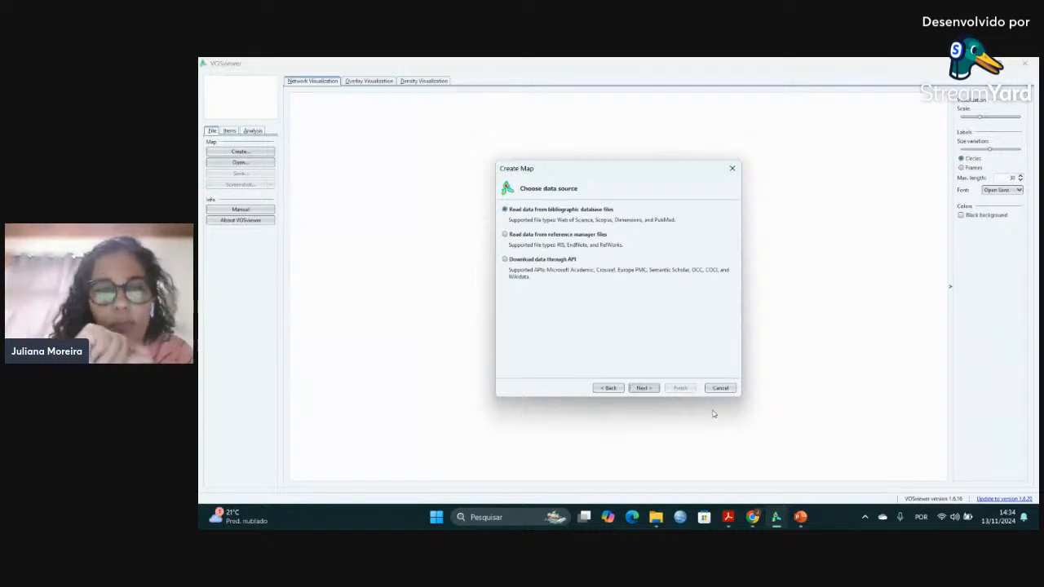
left_click(643, 388)
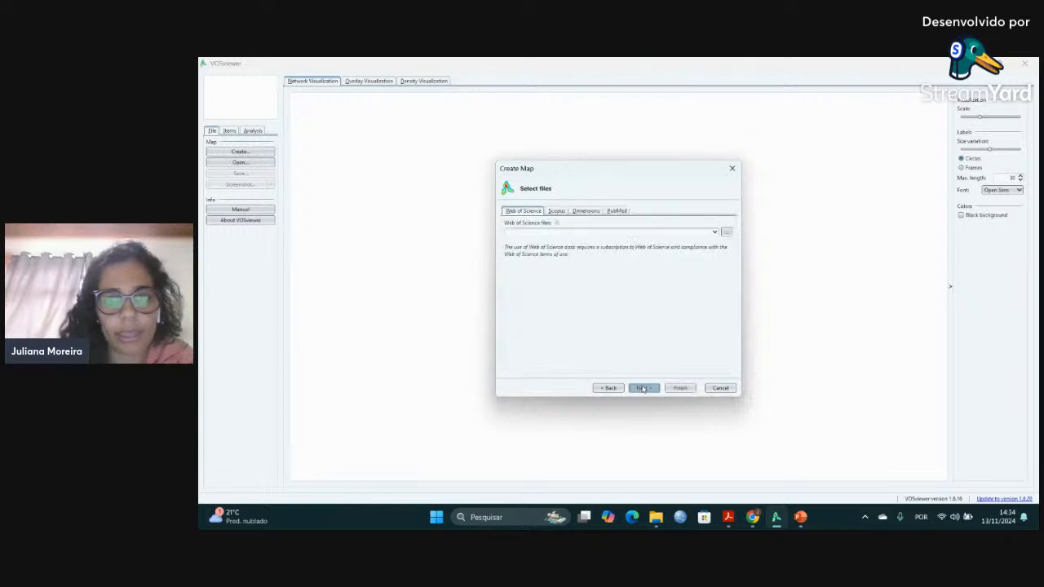
Load savedrecs.txt from the Desktop folder as the Web of Science file and continue to the analysis settings.
left_click(725, 233)
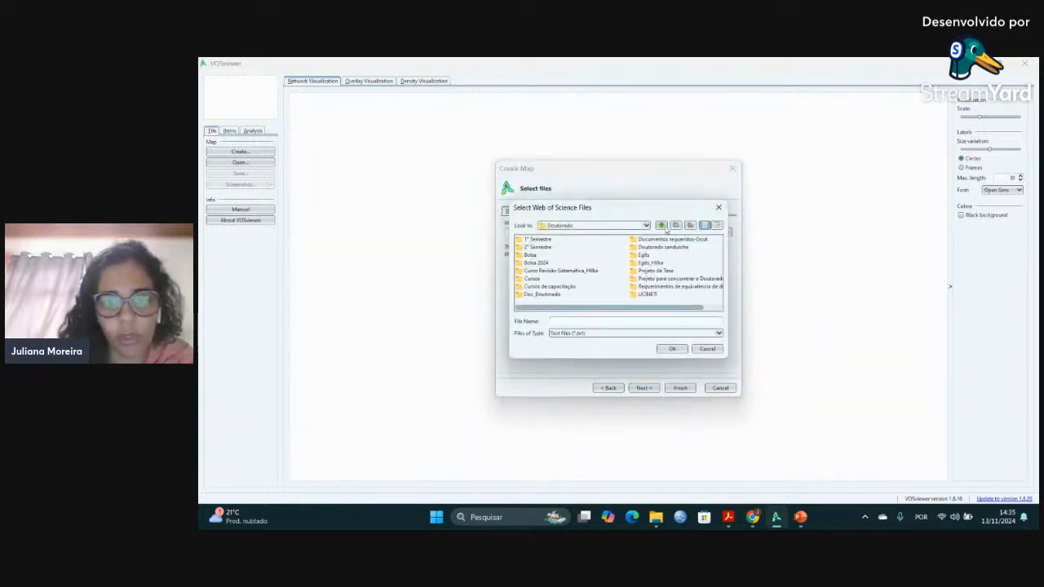
left_click(661, 225)
left_click(662, 225)
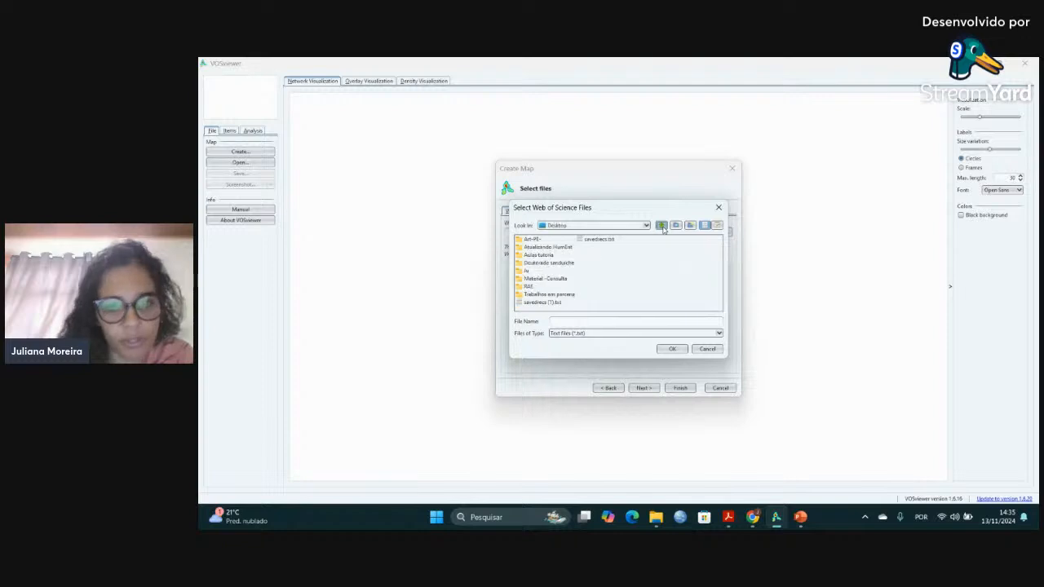
left_click(603, 240)
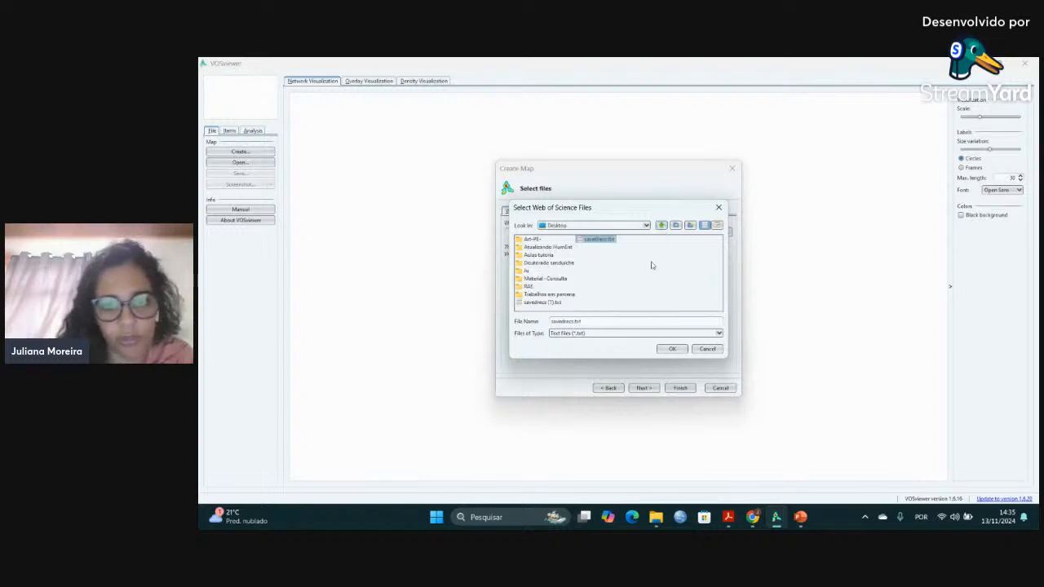
left_click(672, 349)
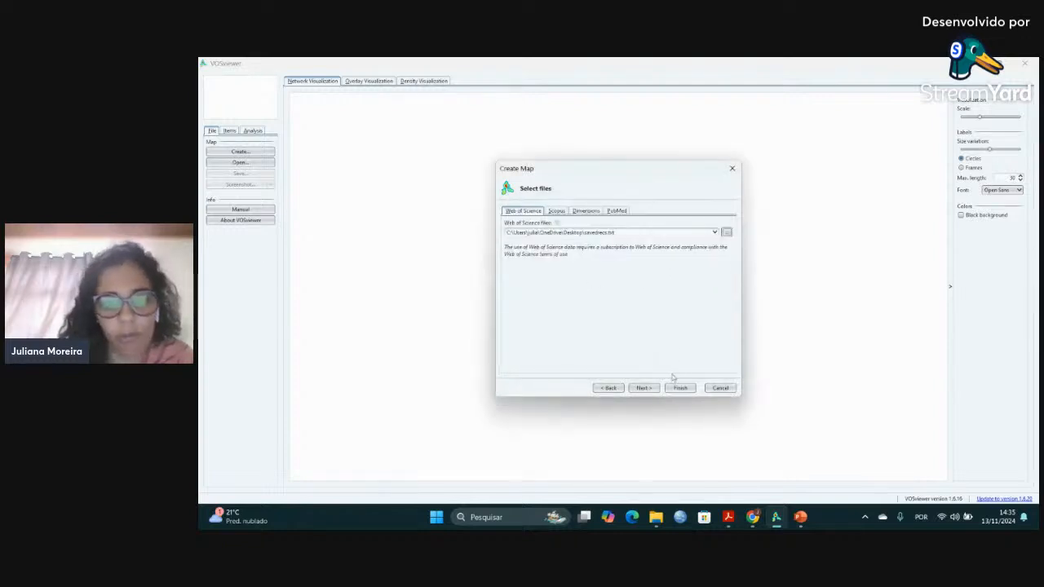
left_click(650, 388)
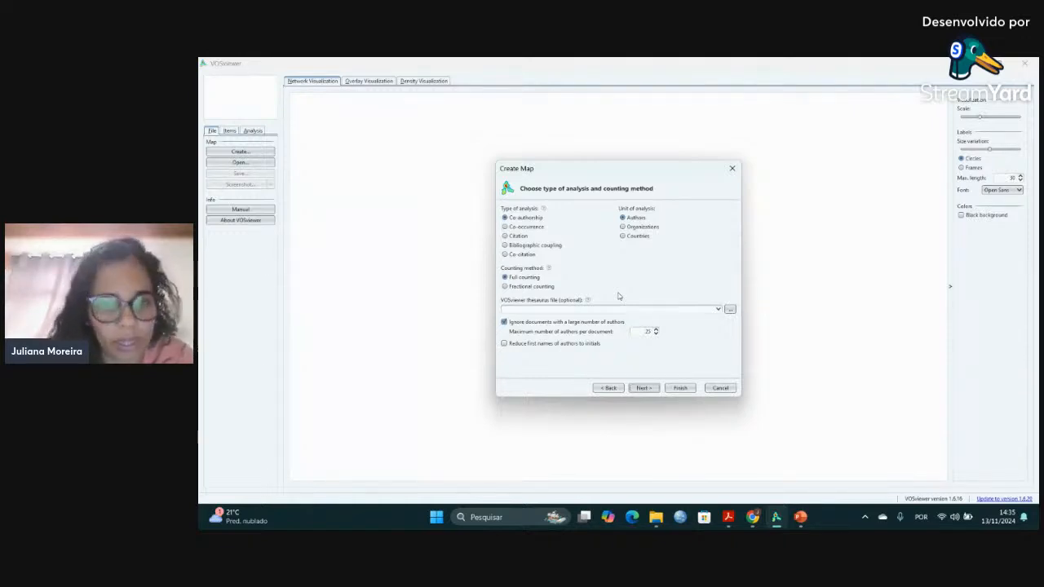
Set up a co-occurrence analysis of all keywords with full counting, a minimum of 5 occurrences and 205 keywords selected.
left_click(505, 227)
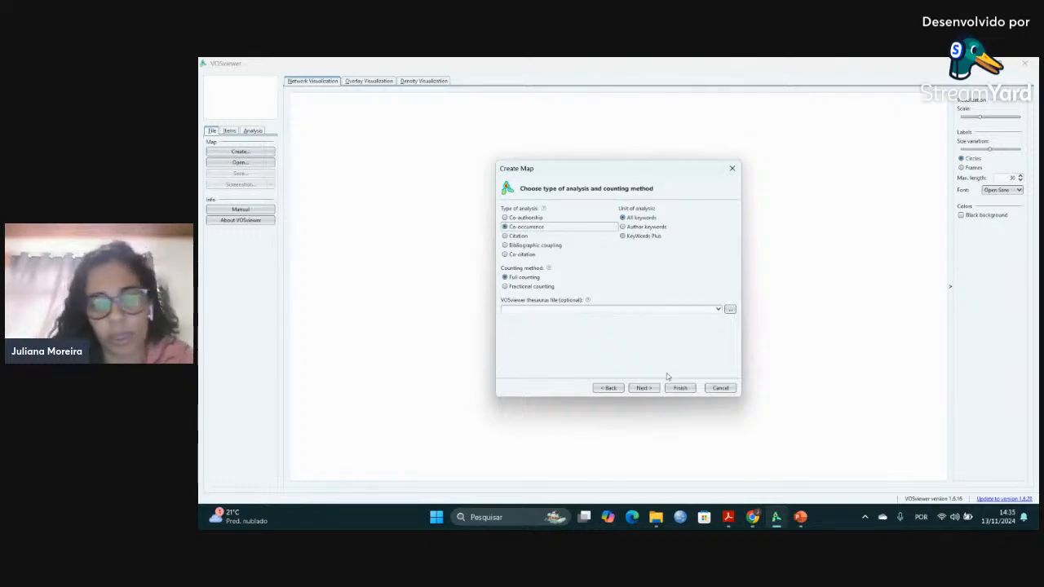
left_click(643, 389)
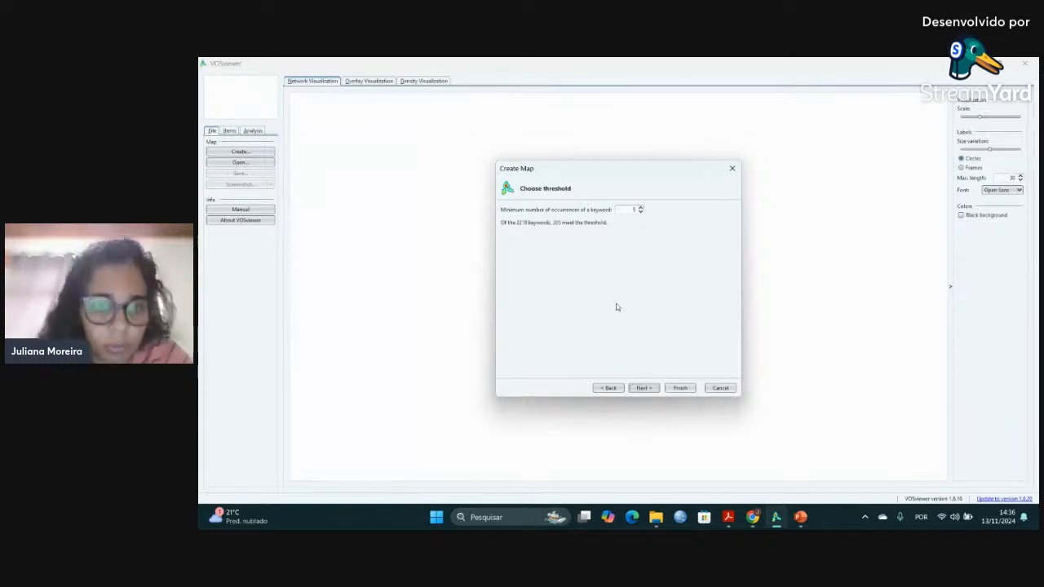
left_click(641, 389)
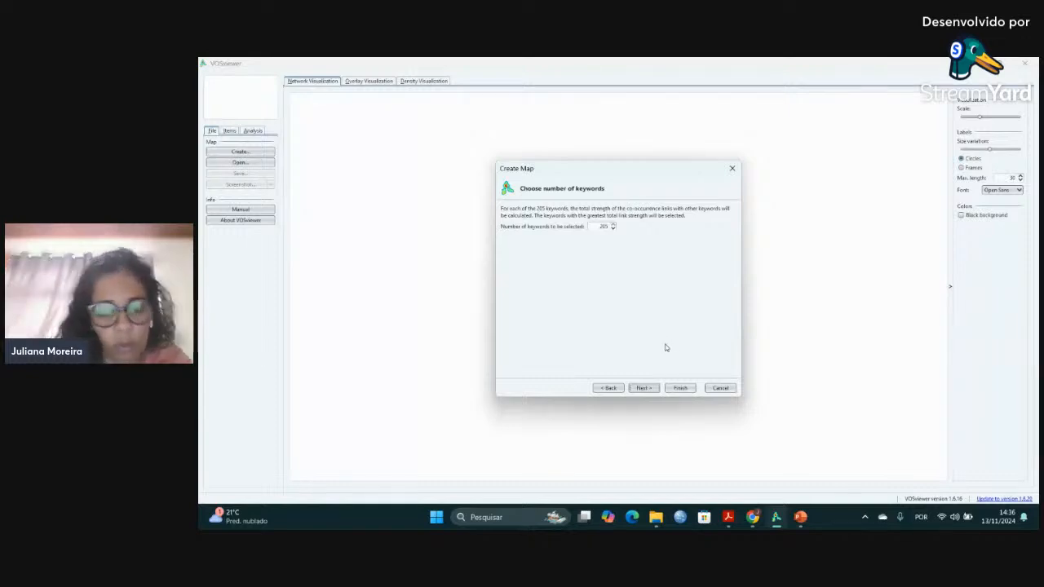
left_click(643, 388)
Review the list of selected keywords, keep them all selected and generate the co-occurrence map.
scroll(577, 335, "down", 1)
scroll(578, 333, "up", 1)
left_click(601, 336)
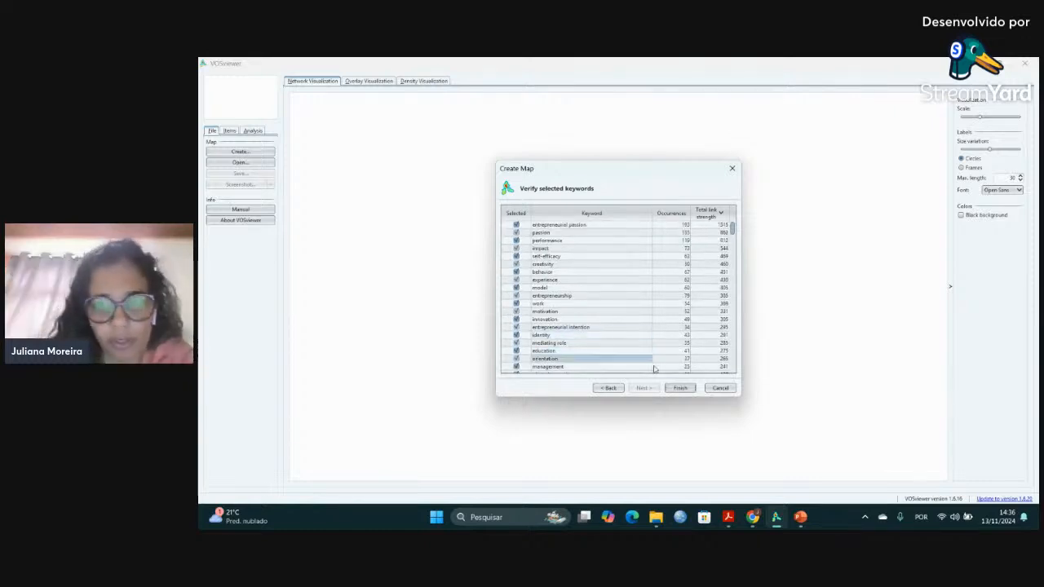
scroll(686, 294, "down", 4)
scroll(686, 293, "down", 2)
scroll(685, 294, "up", 6)
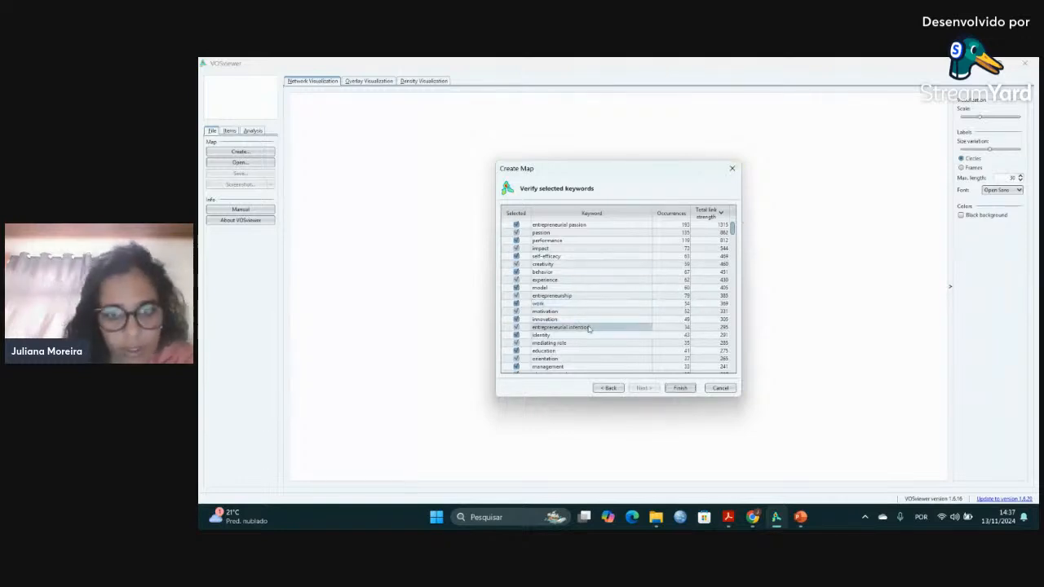
scroll(589, 327, "down", 4)
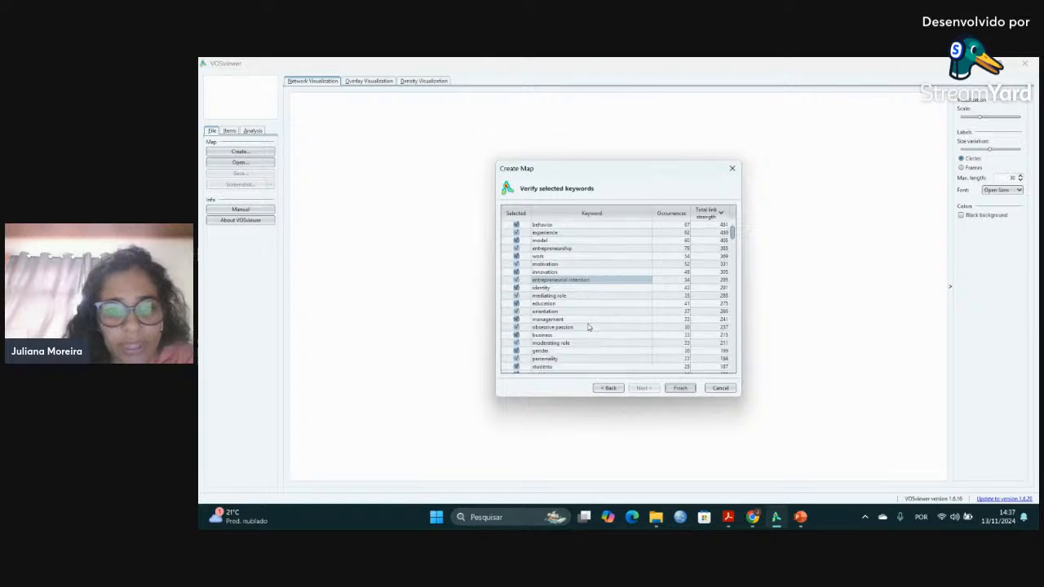
scroll(589, 327, "down", 2)
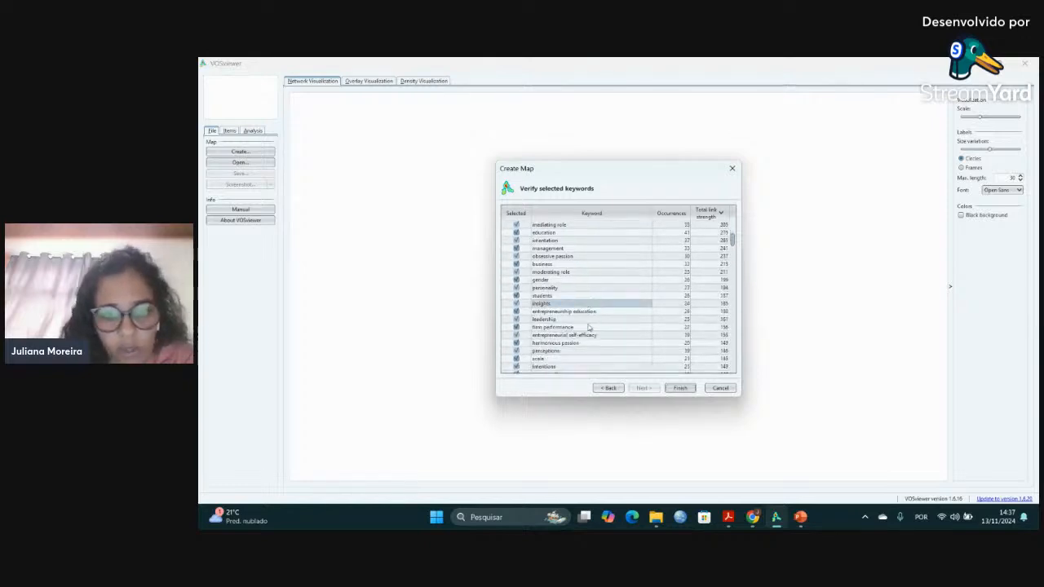
scroll(589, 327, "down", 1)
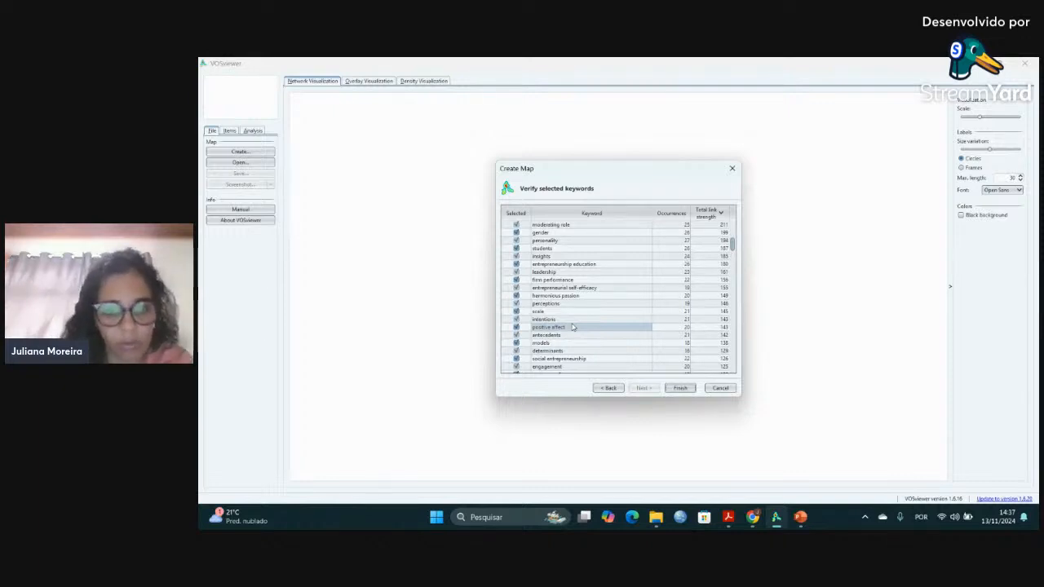
scroll(572, 327, "down", 1)
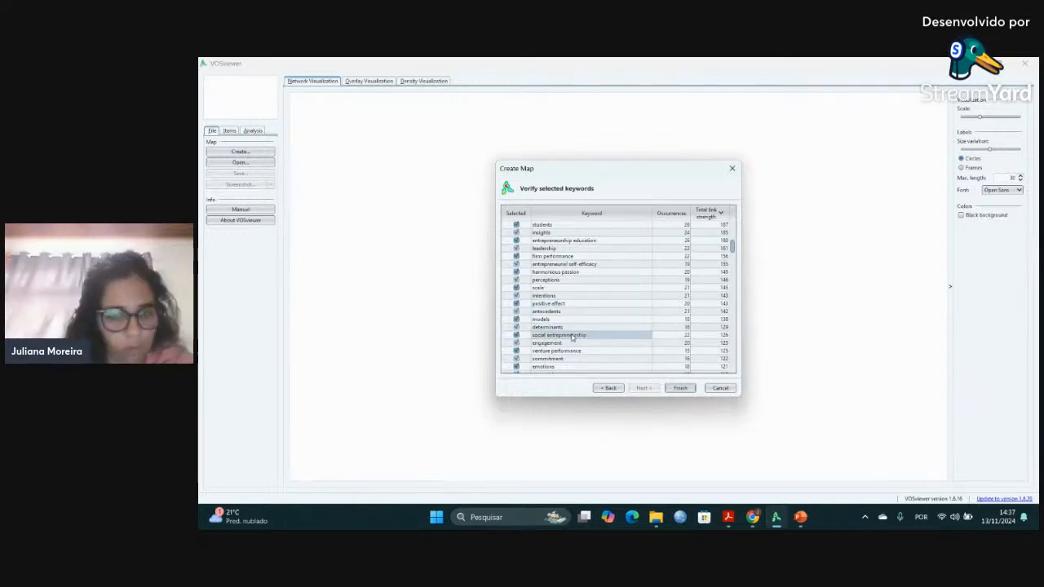
scroll(563, 328, "down", 3)
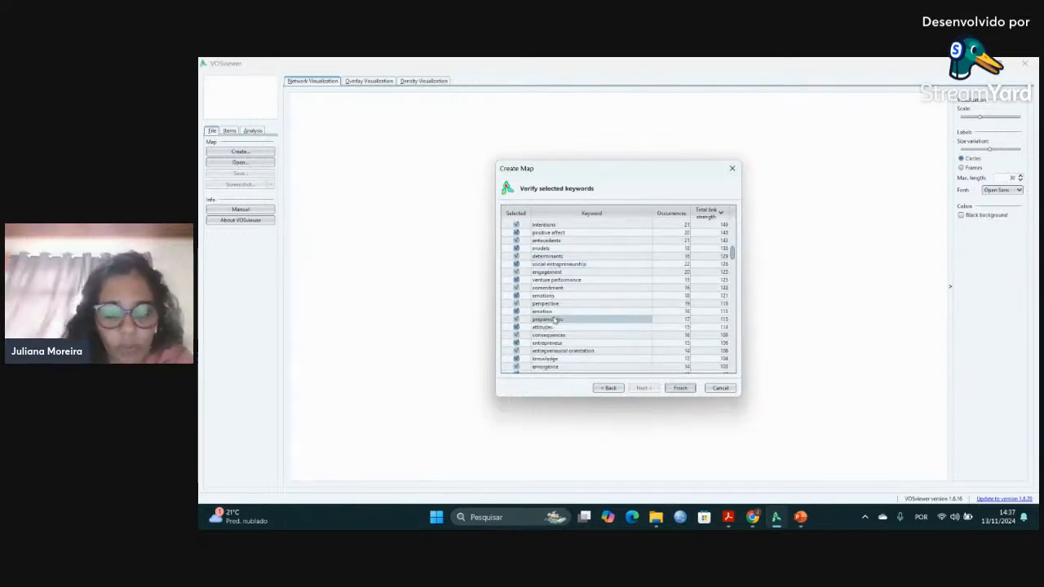
scroll(555, 321, "down", 4)
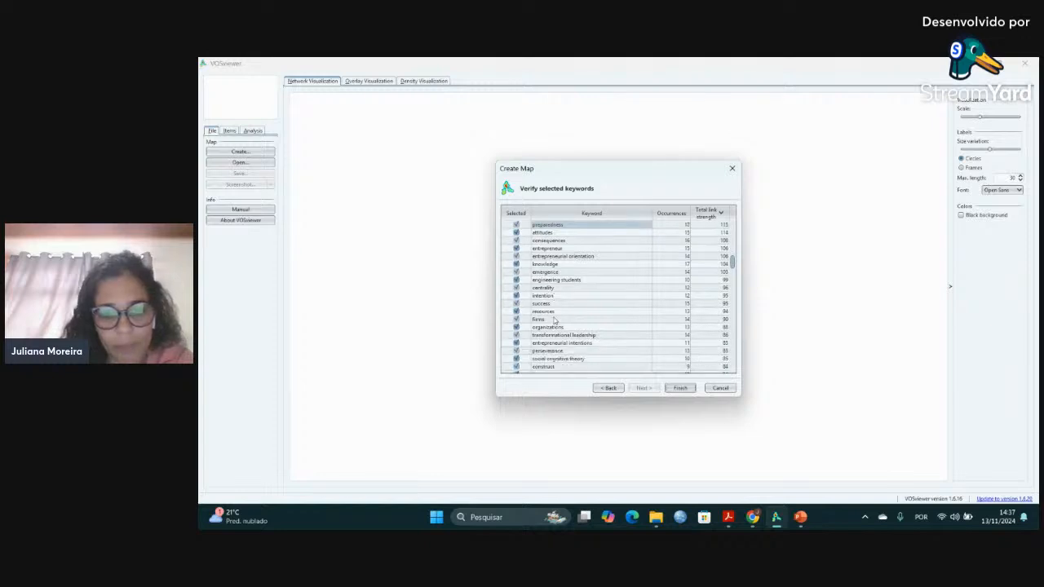
scroll(553, 320, "down", 1)
scroll(554, 321, "down", 1)
scroll(554, 320, "down", 2)
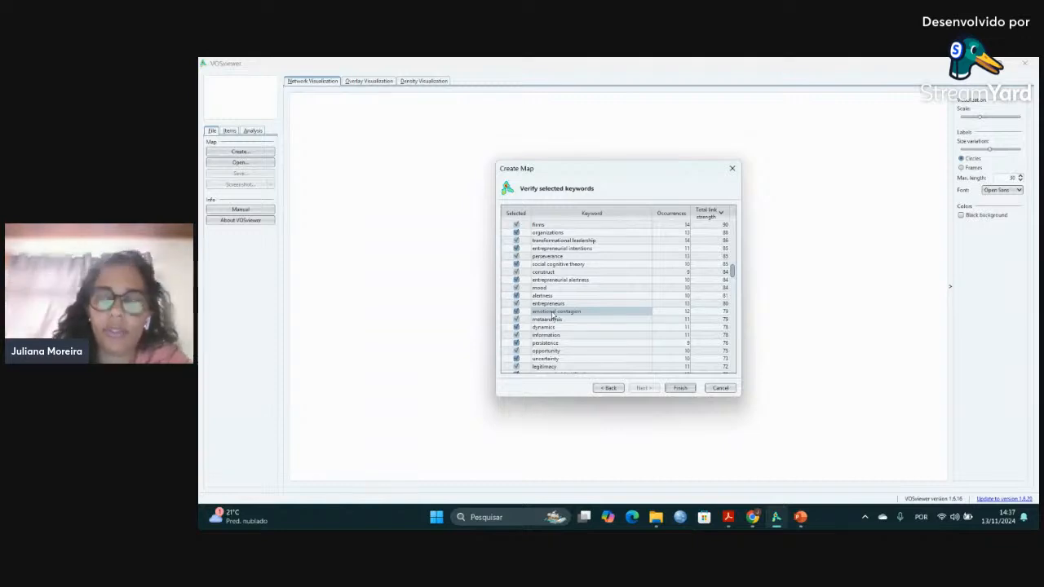
scroll(554, 315, "down", 1)
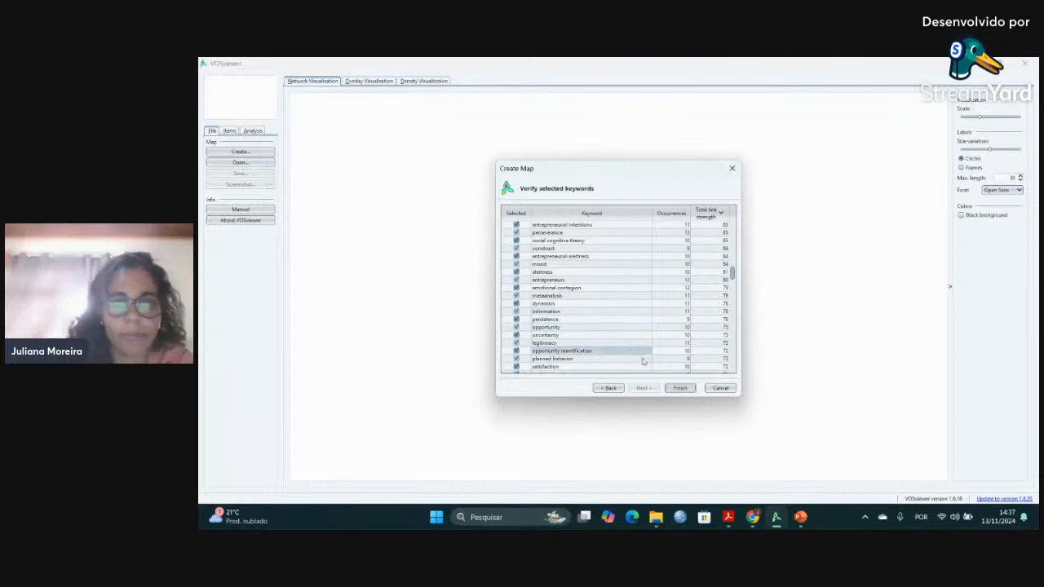
scroll(659, 346, "down", 6)
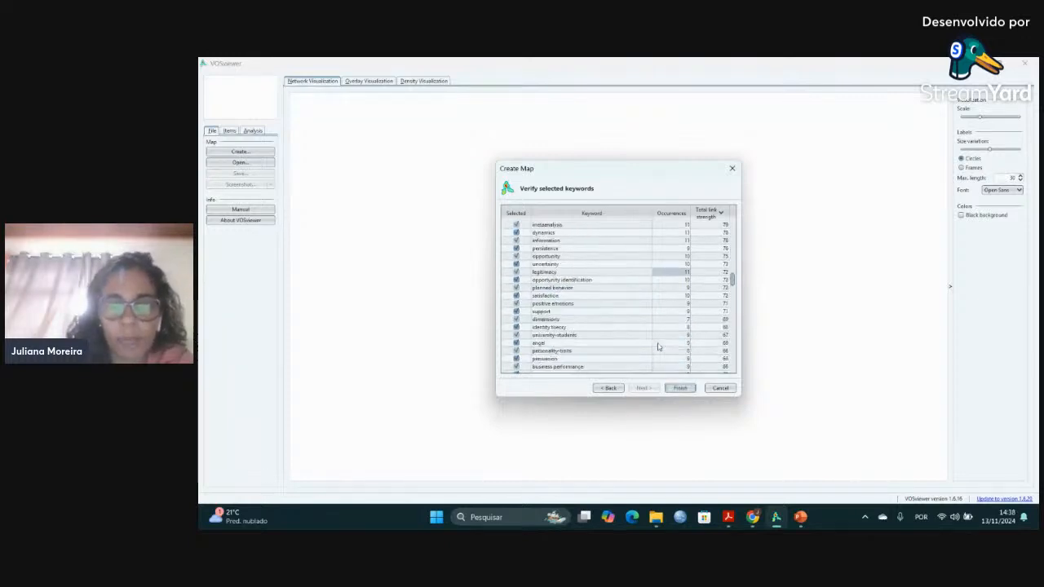
left_click(679, 388)
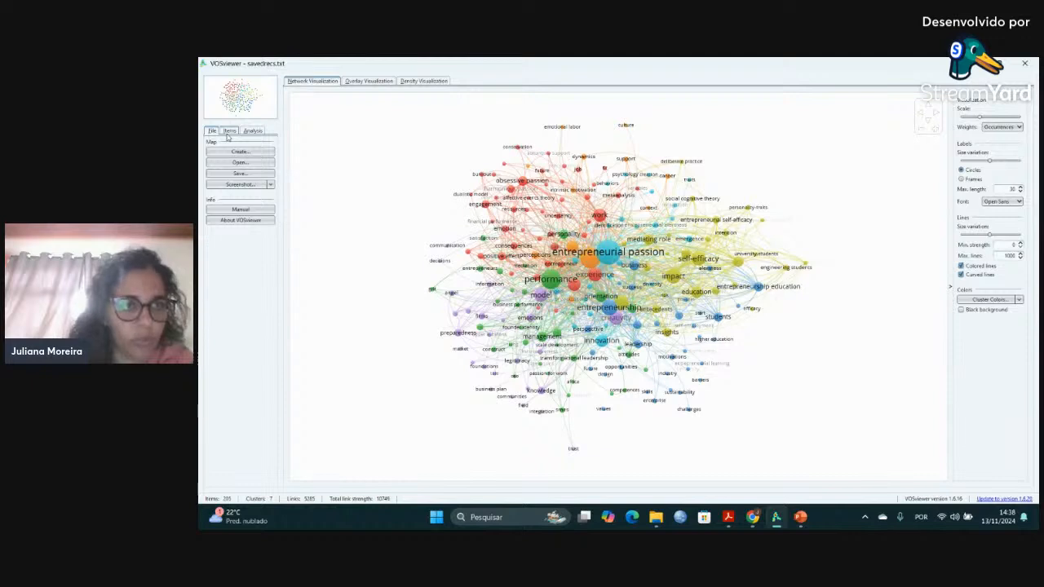
Examine the map's items grouped by cluster and glance at the analysis settings before returning to the file options.
left_click(230, 132)
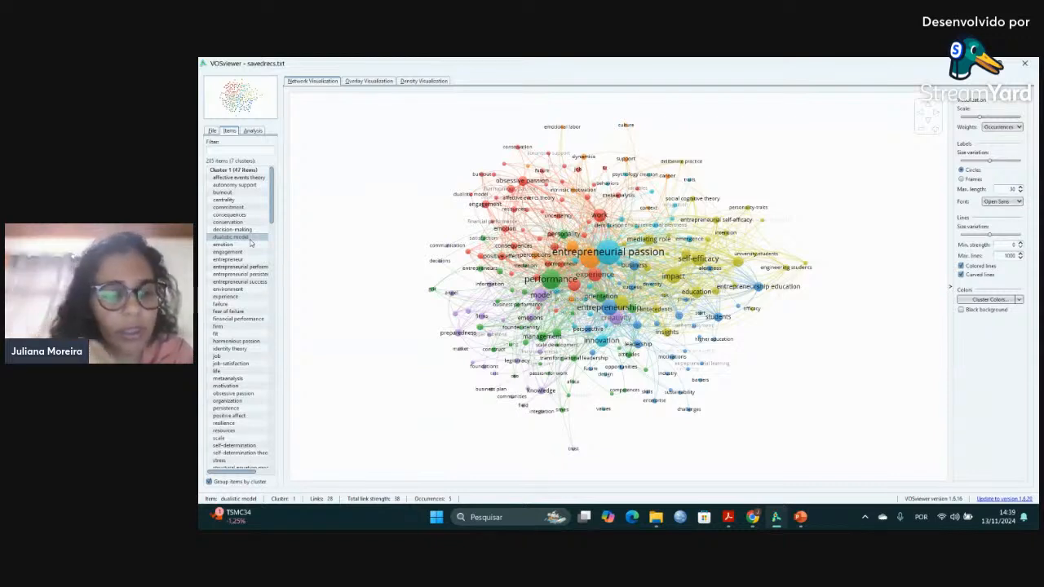
scroll(254, 328, "down", 3)
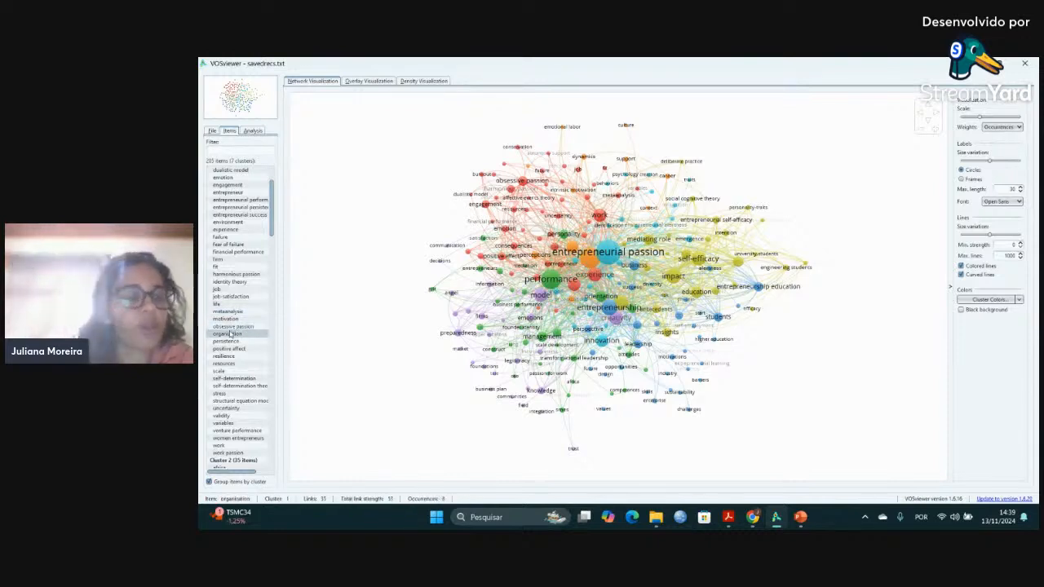
scroll(232, 334, "up", 3)
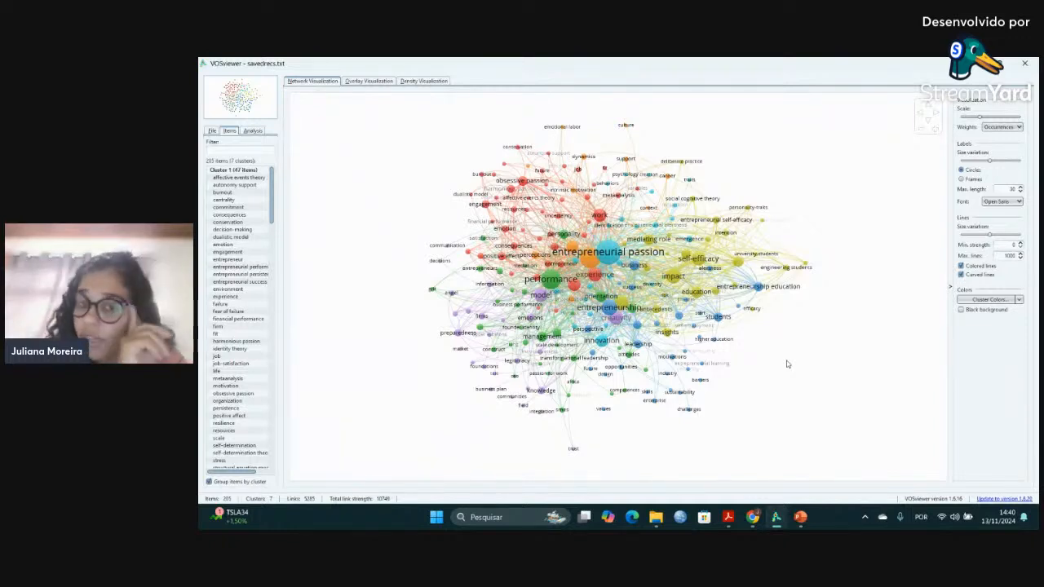
mouse_move(607, 259)
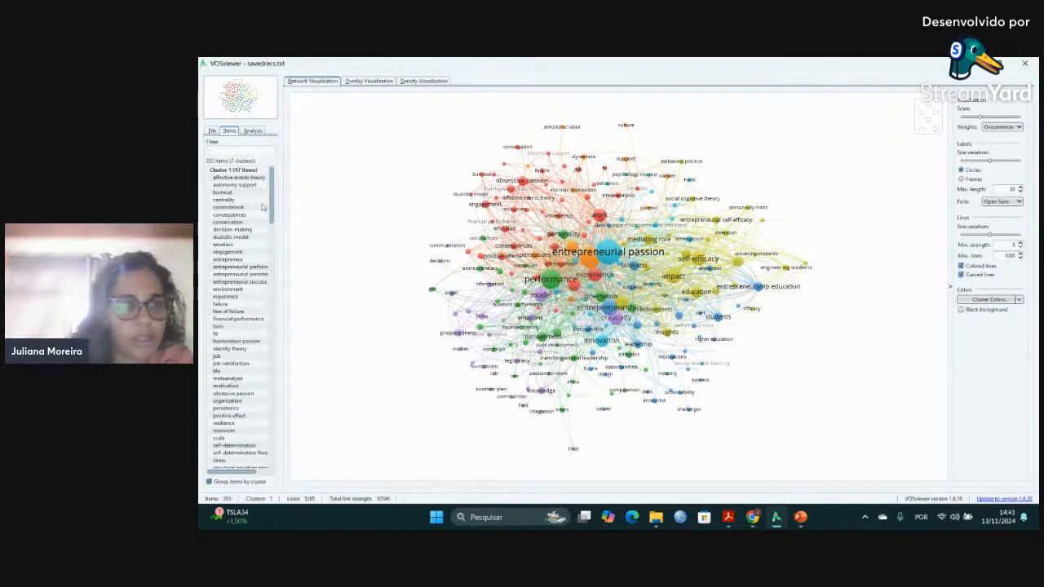
left_click(252, 130)
left_click(212, 130)
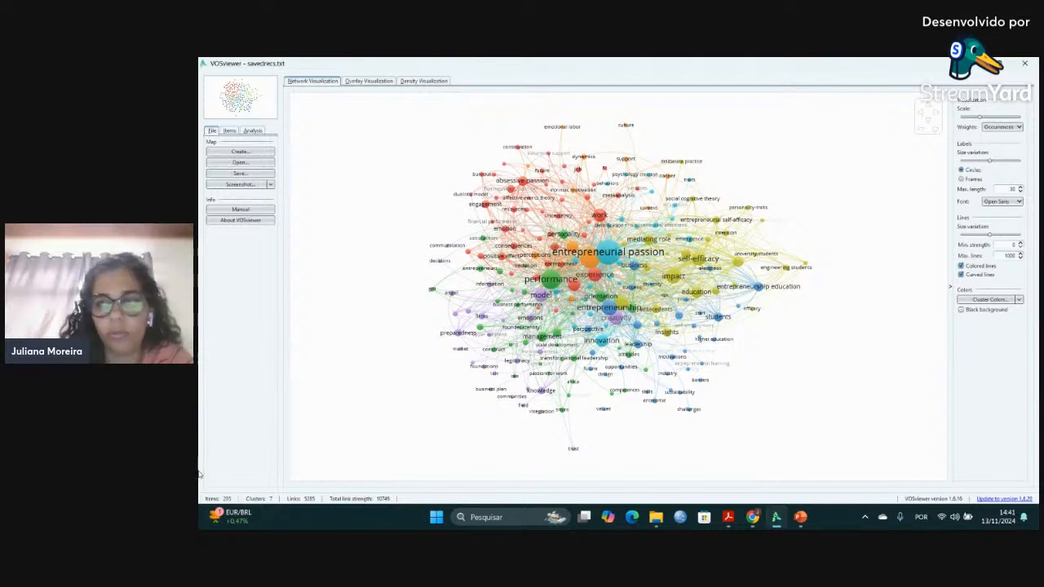
Compare frame and circle labels on the network map, looking into the cluster colors without changing them, and finish with frames.
left_click(962, 178)
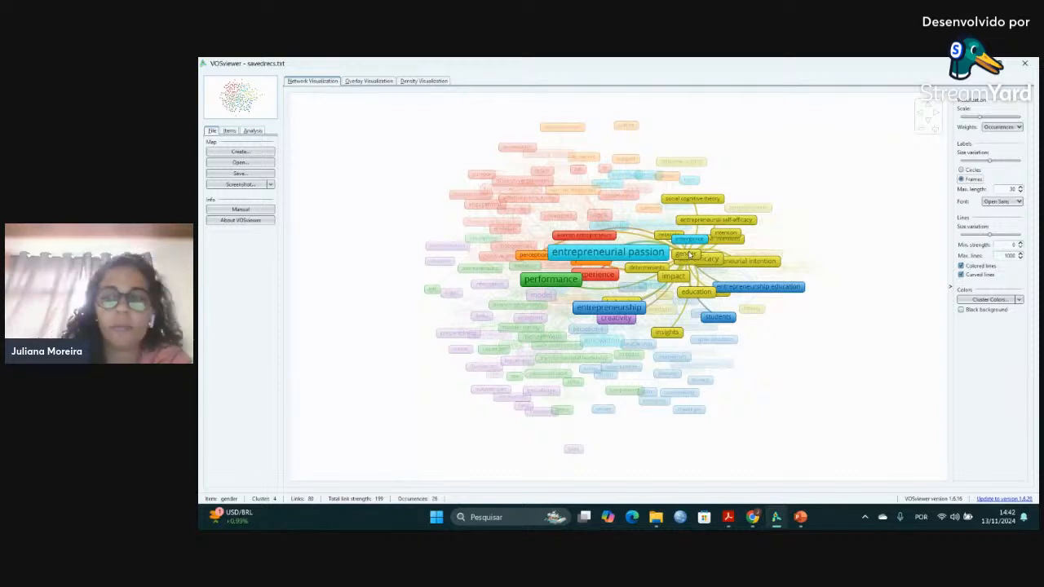
left_click(989, 299)
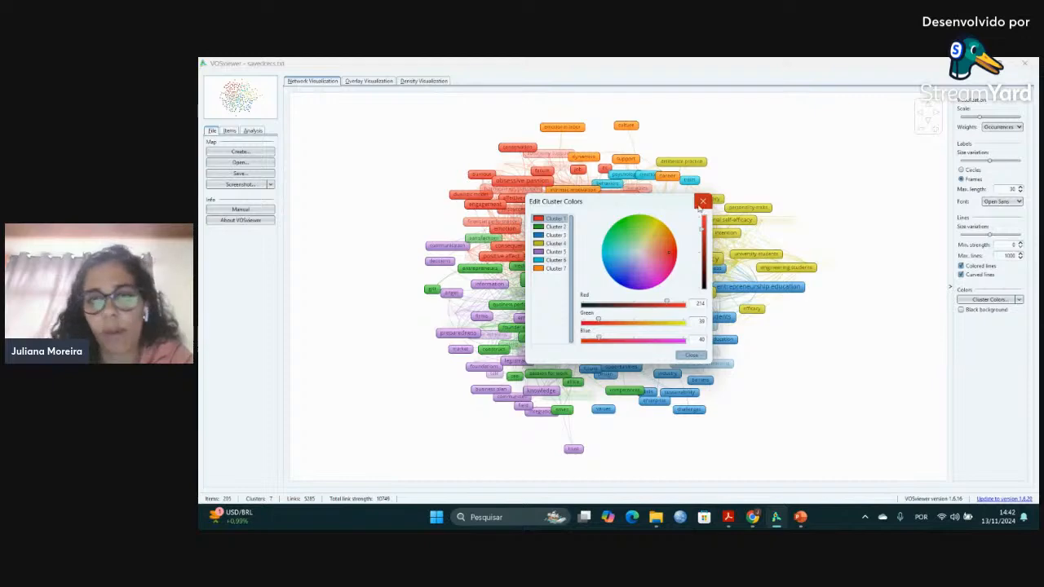
left_click(699, 204)
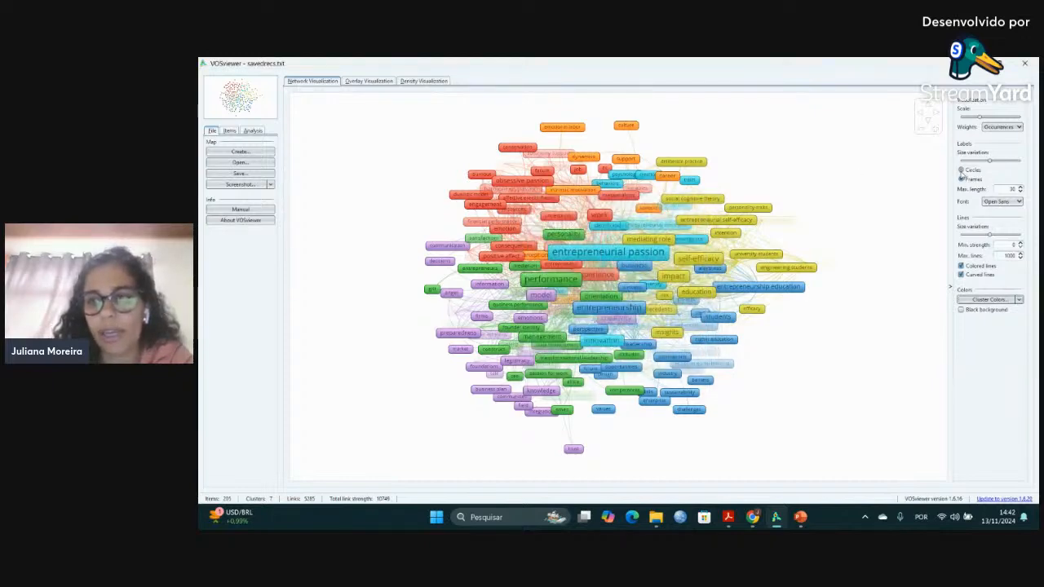
left_click(961, 170)
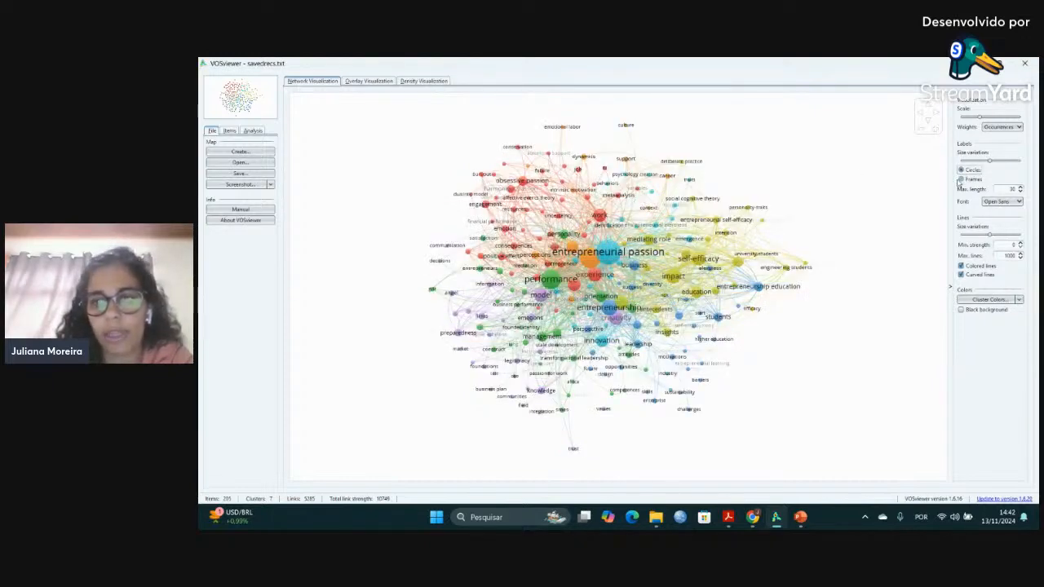
left_click(960, 178)
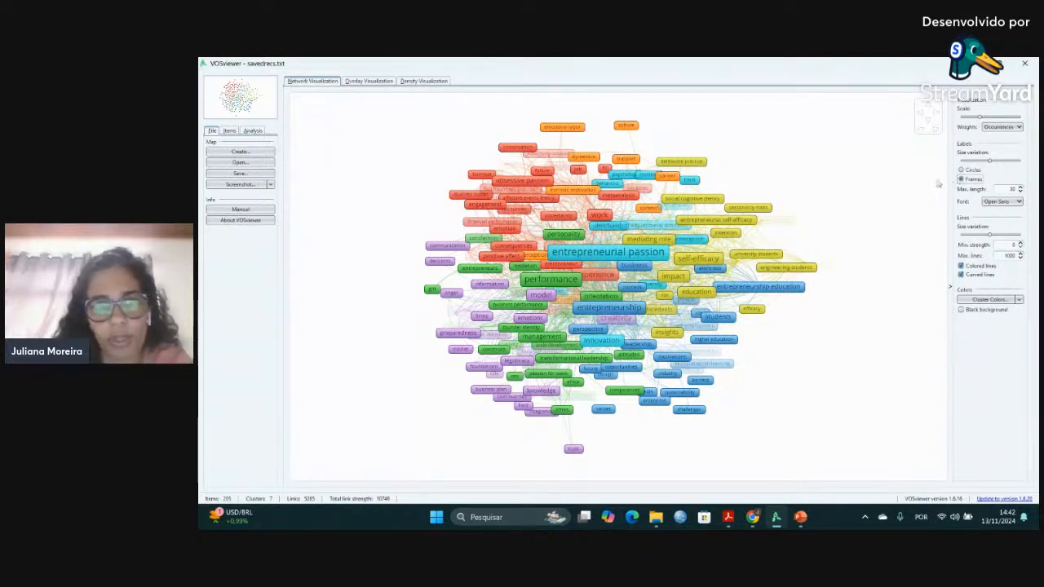
Start a new map based on text data, reading the data from bibliographic database files.
left_click(230, 157)
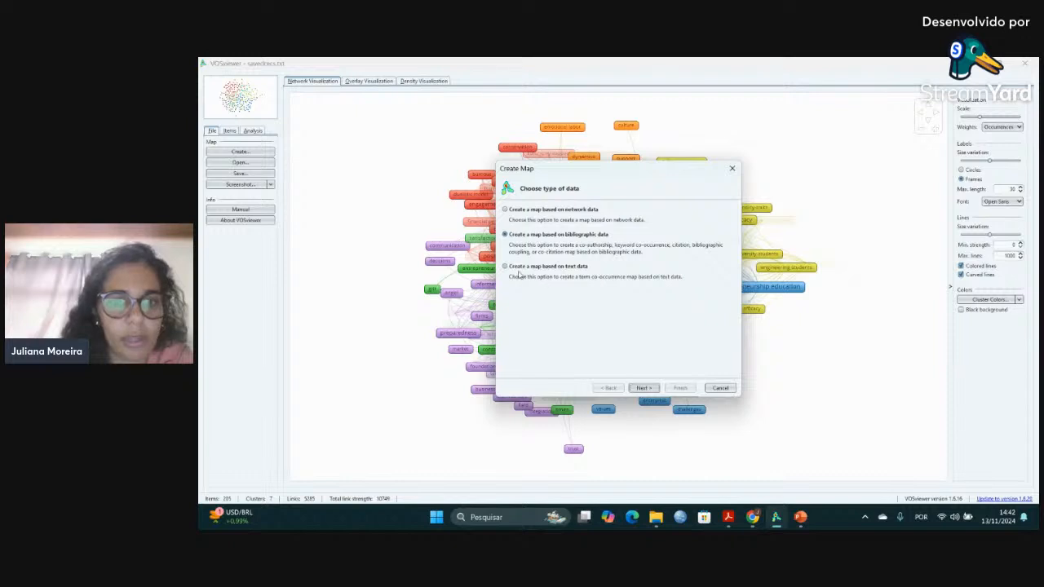
left_click(505, 268)
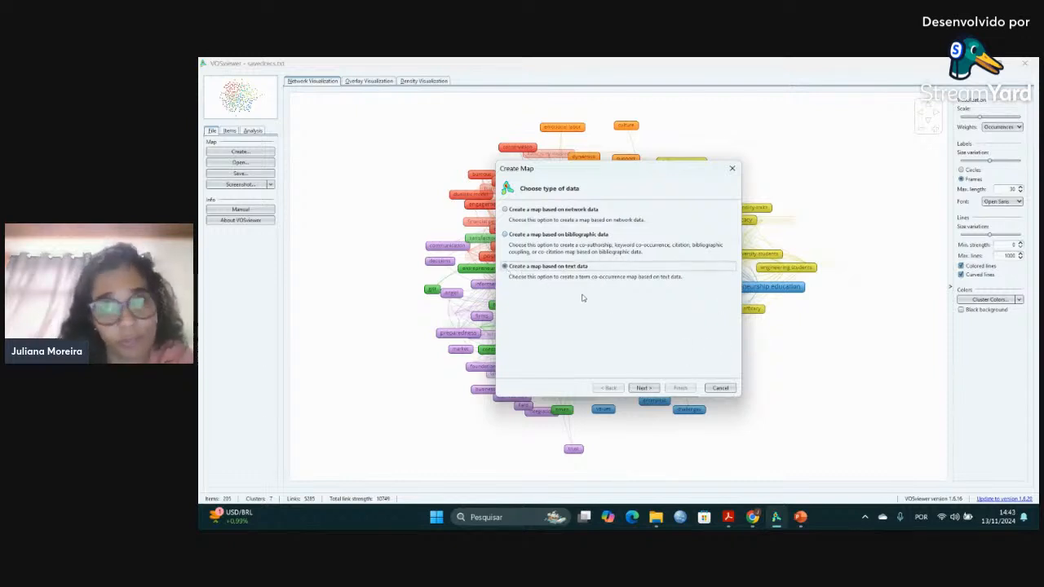
left_click(643, 388)
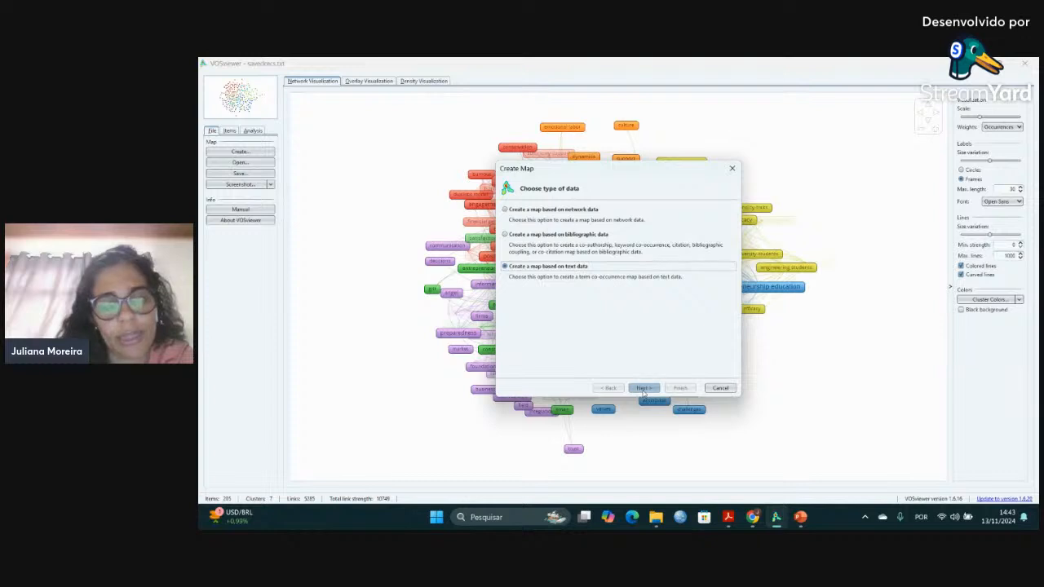
left_click(643, 389)
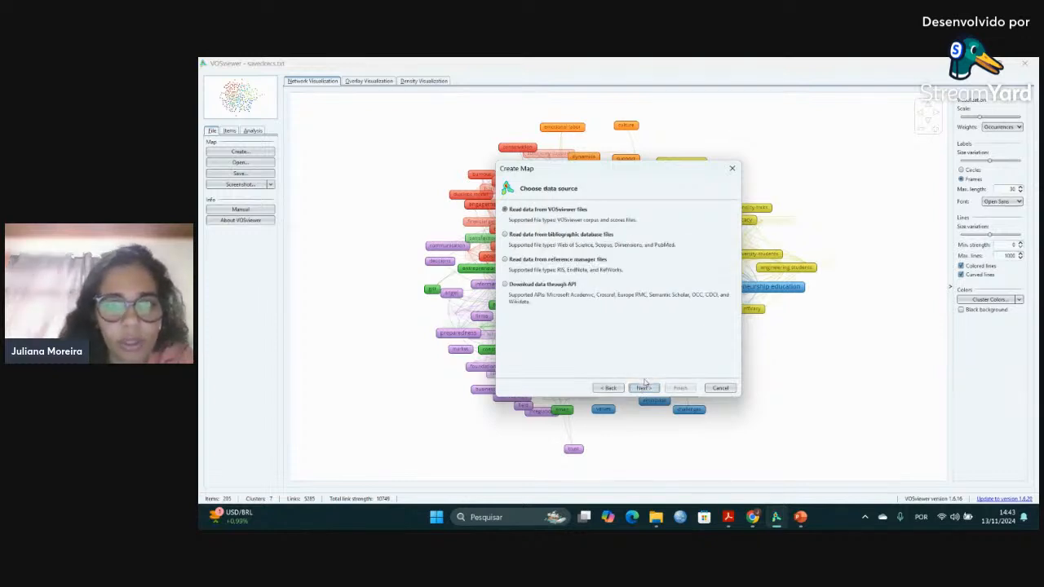
left_click(524, 237)
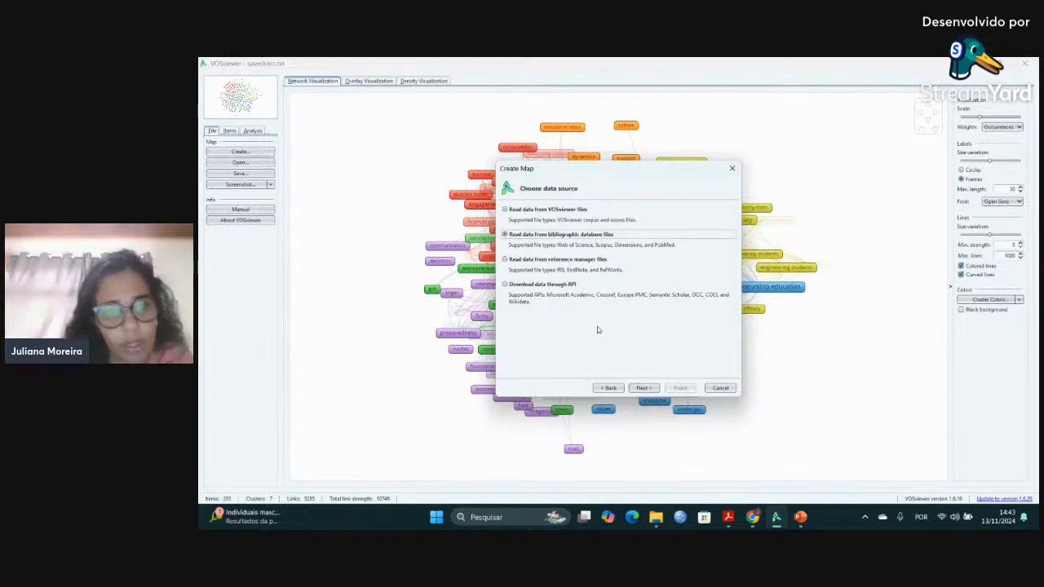
left_click(645, 390)
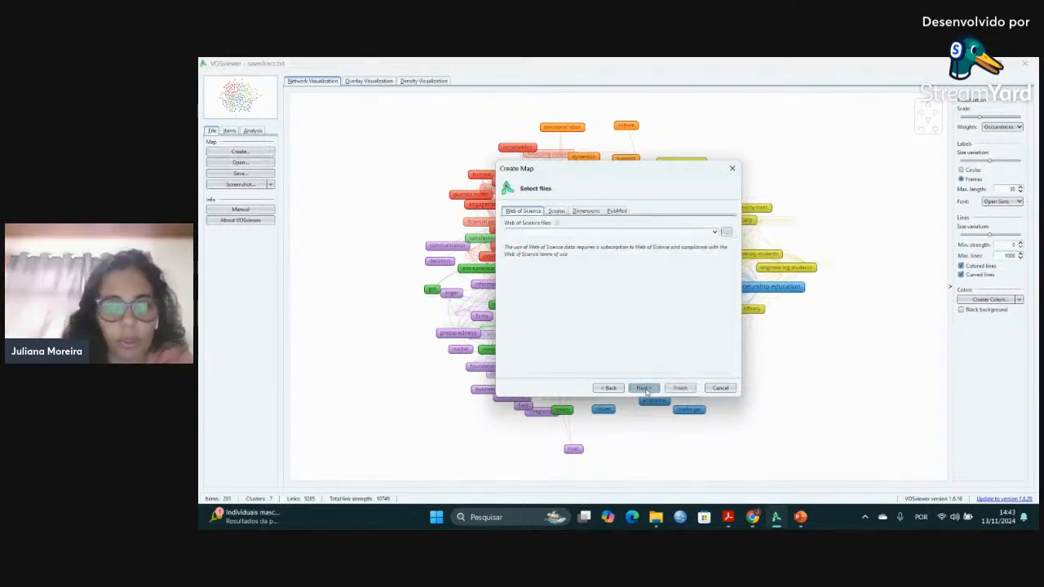
Load savedrecs.txt from the Desktop as the Web of Science file for the map.
left_click(725, 236)
left_click(600, 239)
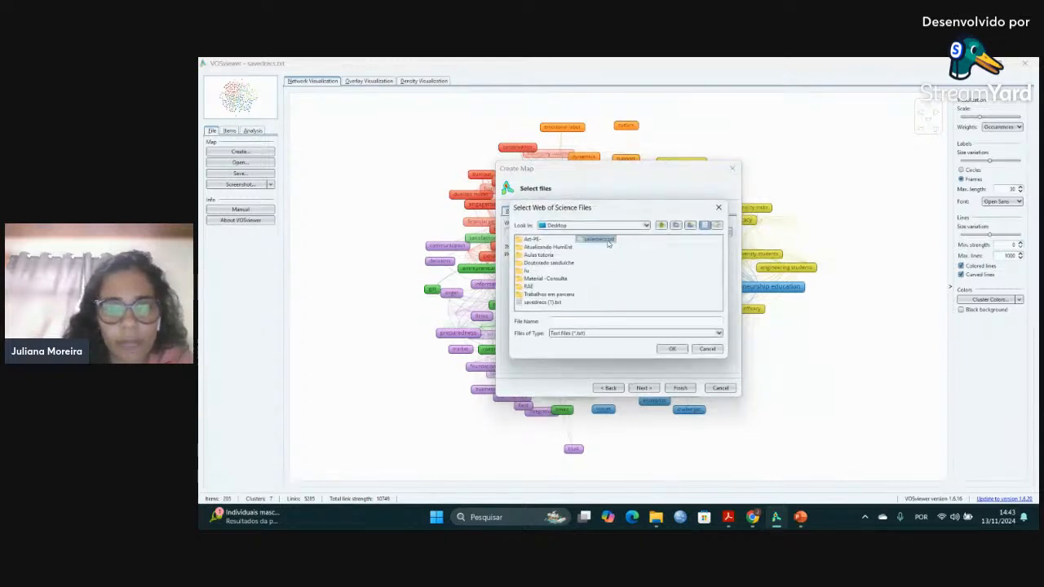
left_click(672, 348)
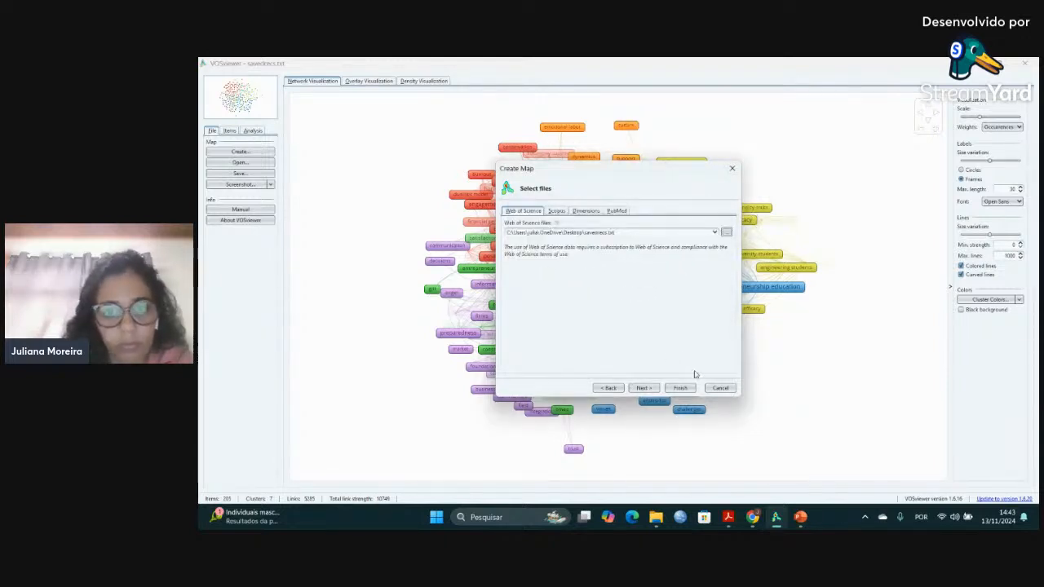
left_click(654, 390)
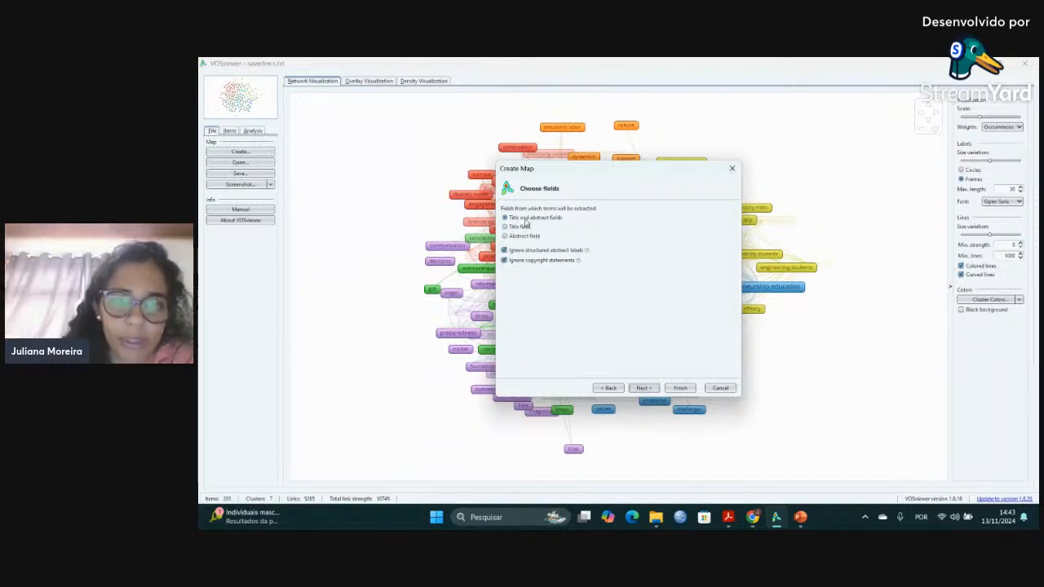
Set up term extraction from title and abstract fields with binary counting, a minimum of 10 occurrences and 157 terms.
left_click(651, 393)
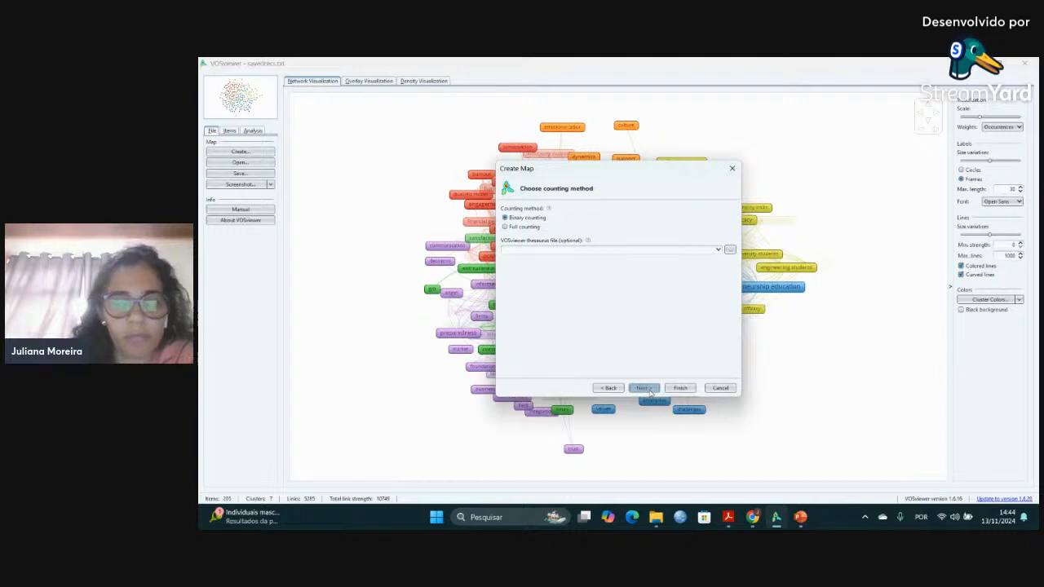
left_click(643, 388)
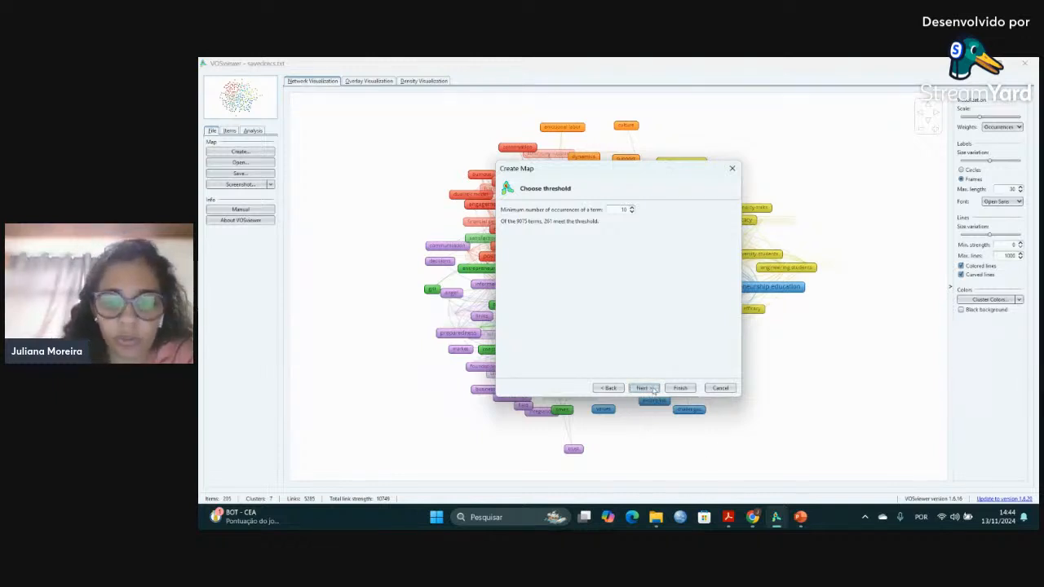
left_click(644, 388)
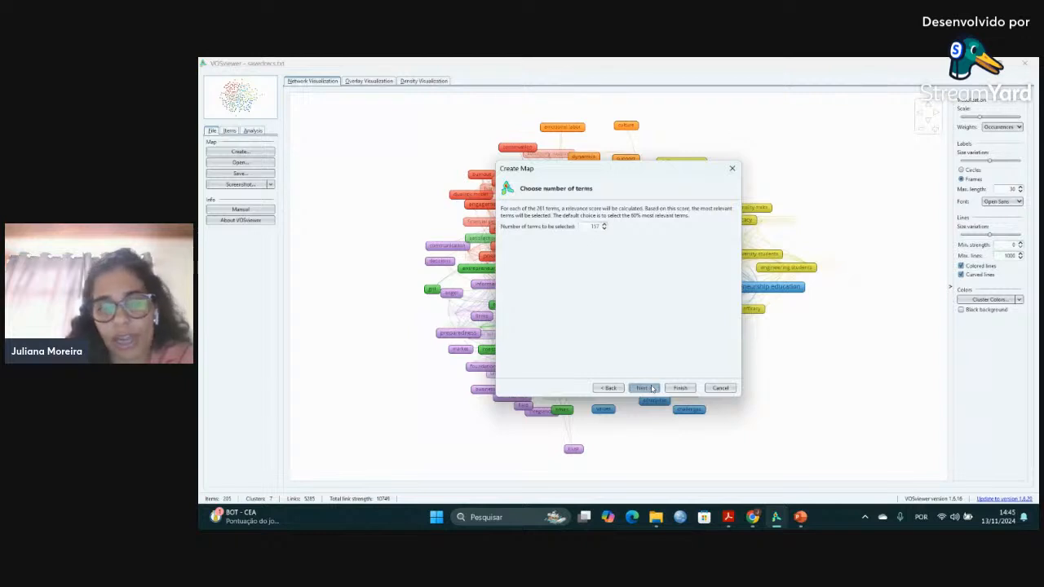
left_click(652, 389)
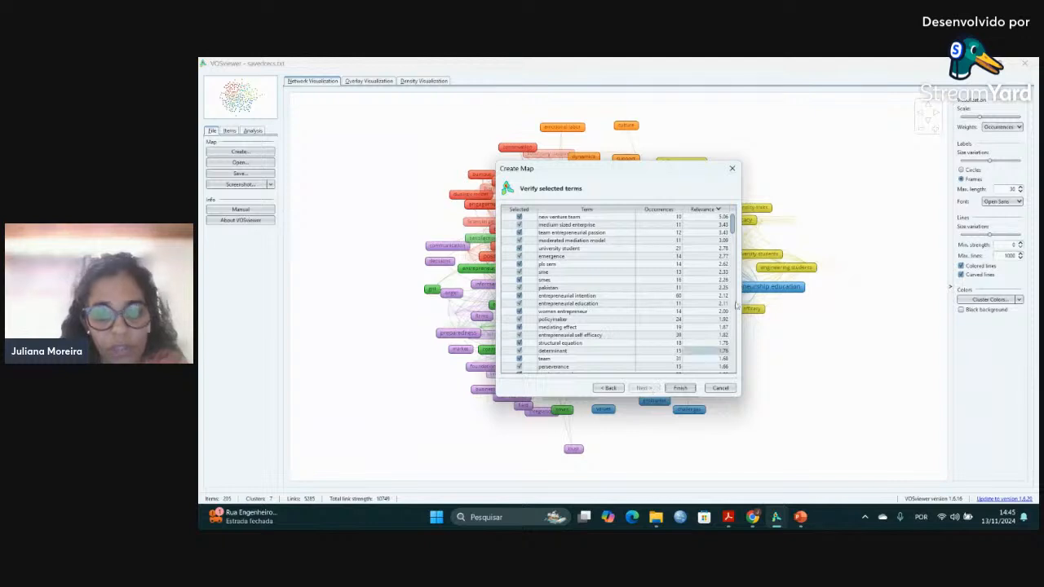
Generate the term map with all listed terms kept selected and display its items as circles.
scroll(675, 320, "down", 3)
scroll(657, 351, "up", 3)
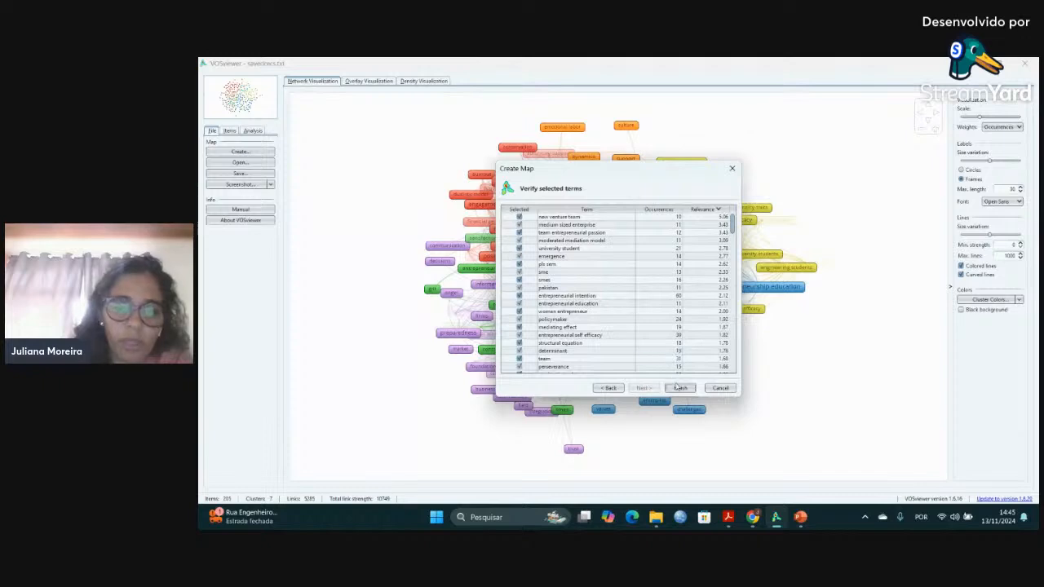
left_click(680, 388)
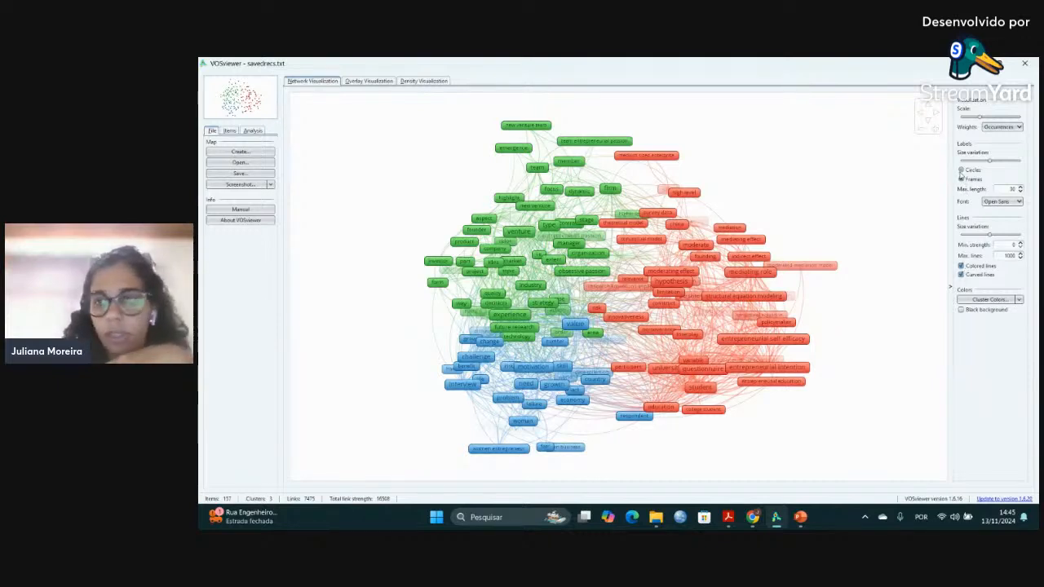
left_click(961, 170)
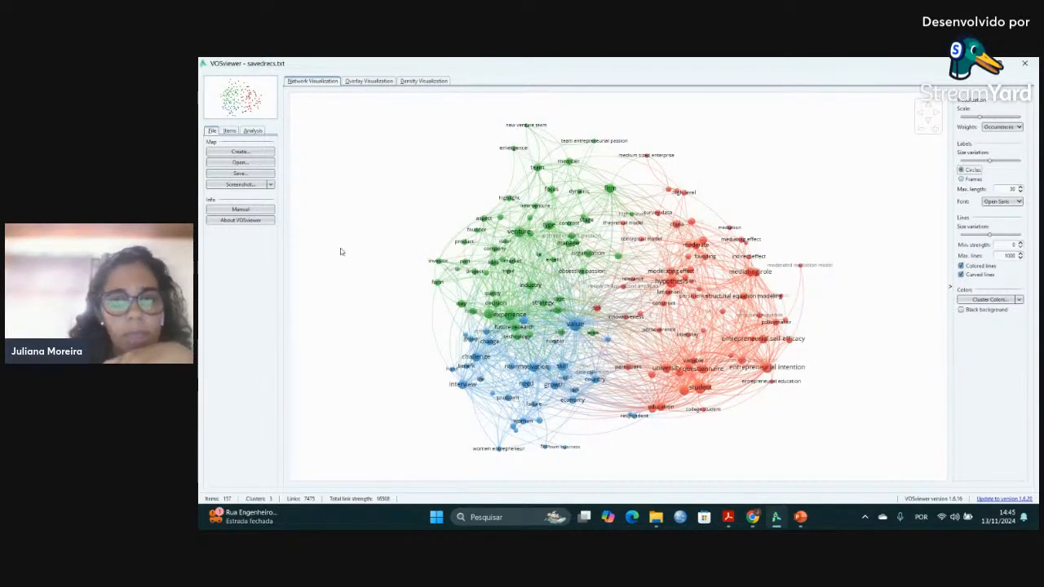
Examine the term map's items grouped by cluster, going through all clusters and back to Cluster 1.
left_click(230, 131)
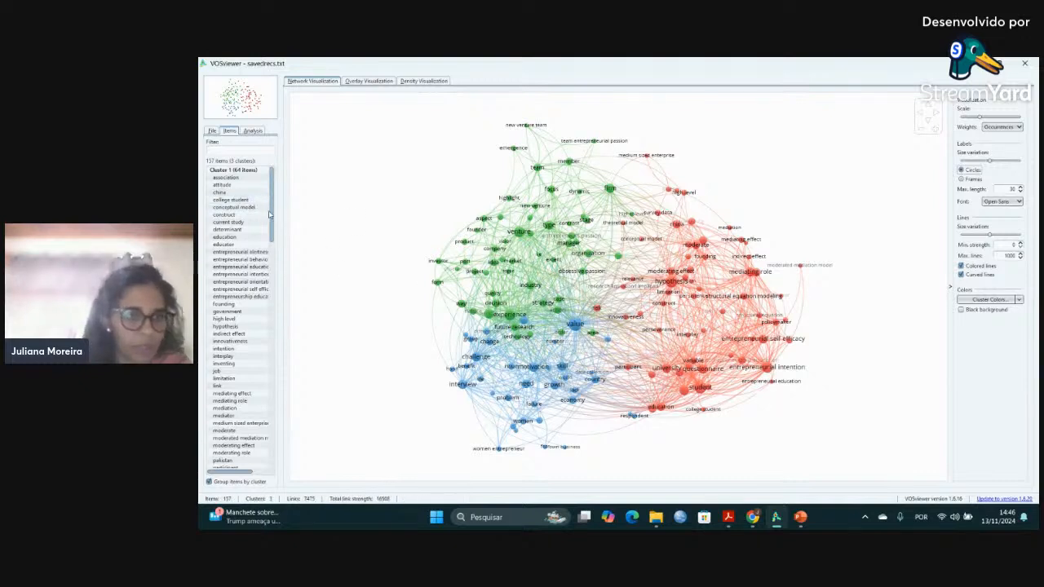
left_click_drag(273, 217, 321, 450)
scroll(262, 354, "up", 11)
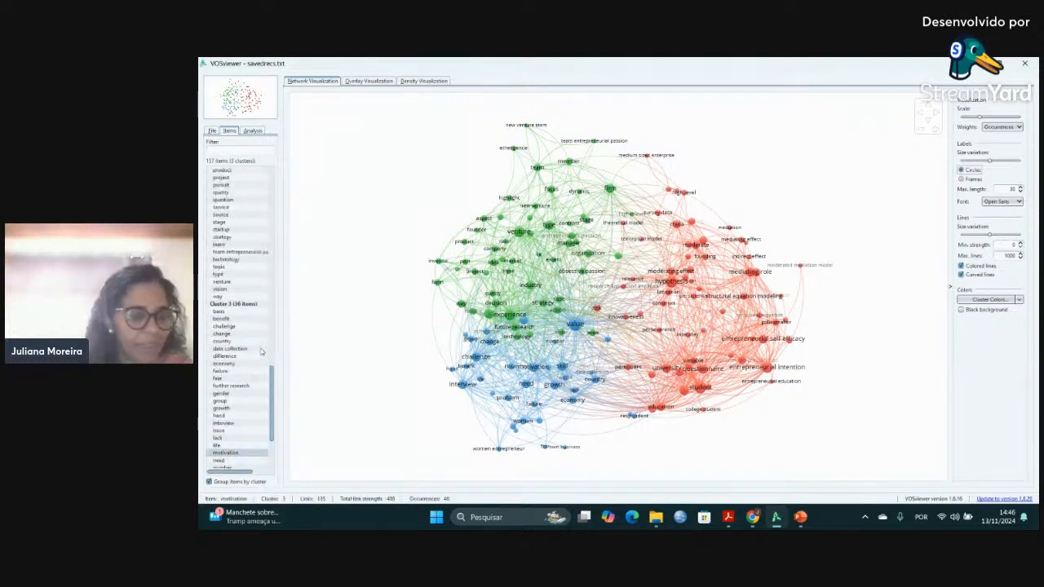
scroll(263, 354, "up", 20)
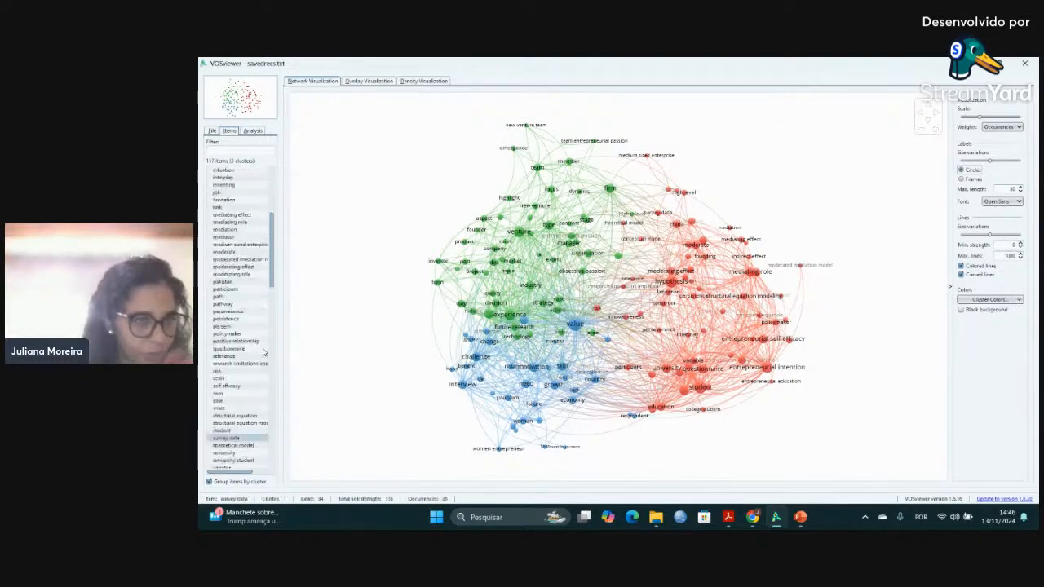
scroll(263, 354, "up", 1)
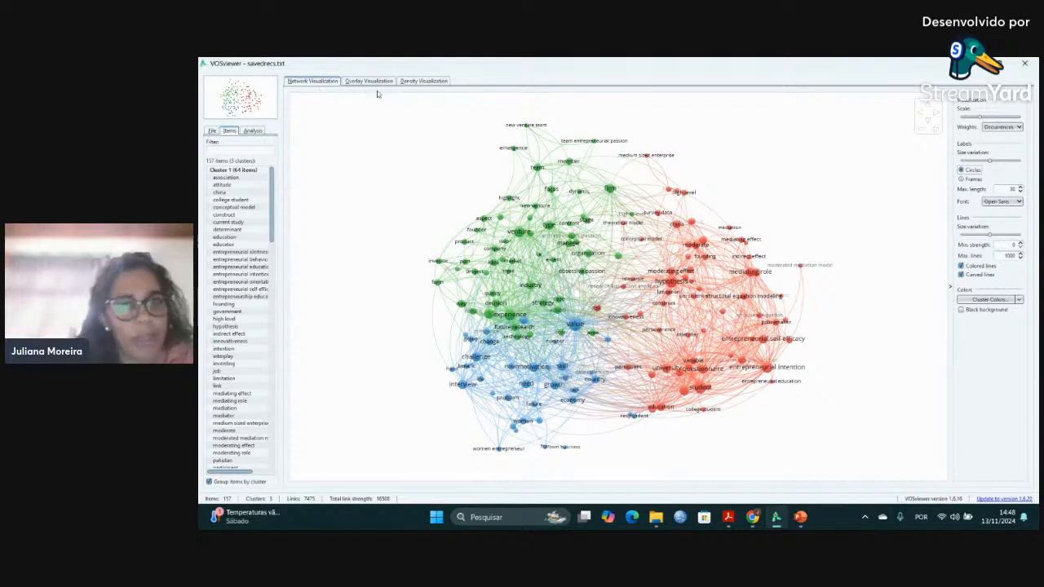
View the term map's density and overlay visualizations, examining the links of "entrepreneurial intention" in the overlay.
left_click(425, 82)
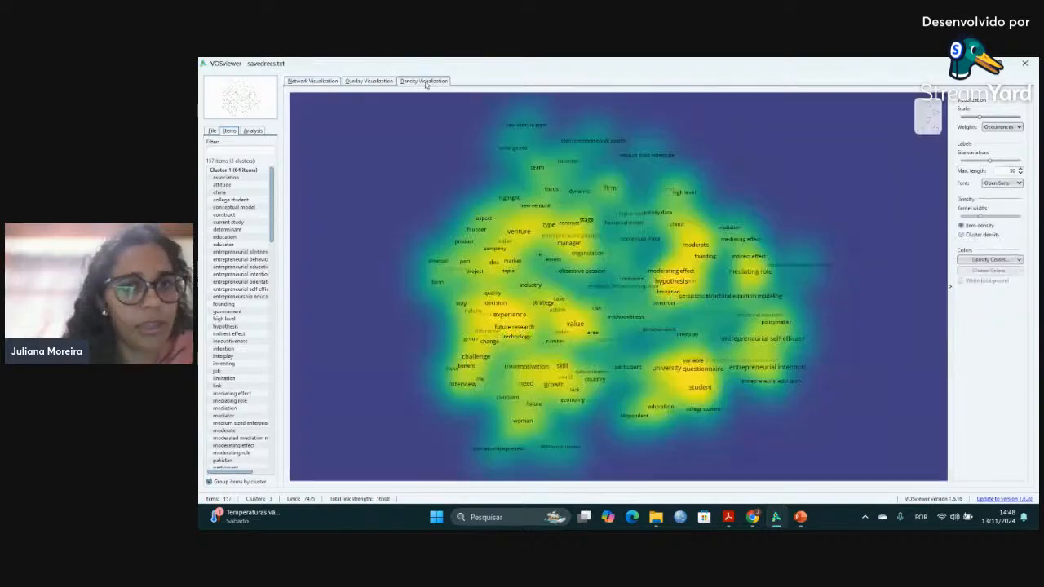
left_click(371, 82)
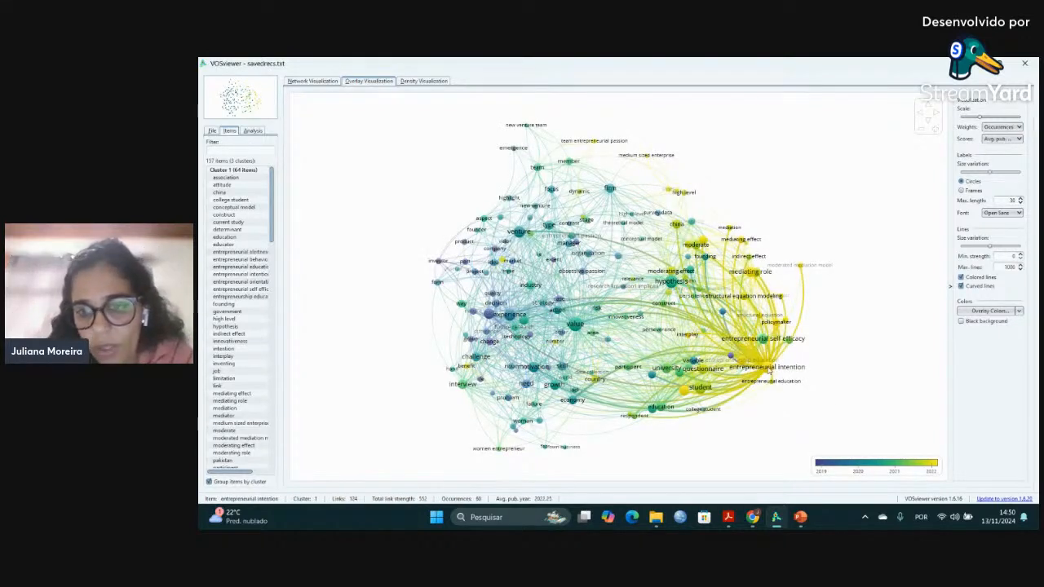
mouse_move(771, 371)
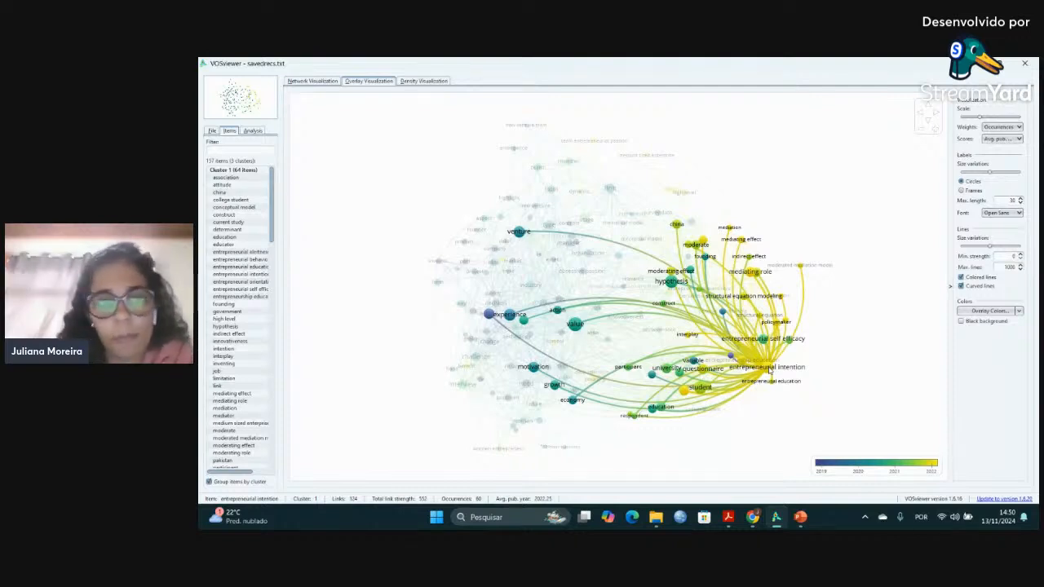
Look at the options for saving a screenshot and saving the map, closing both without saving anything.
left_click(211, 131)
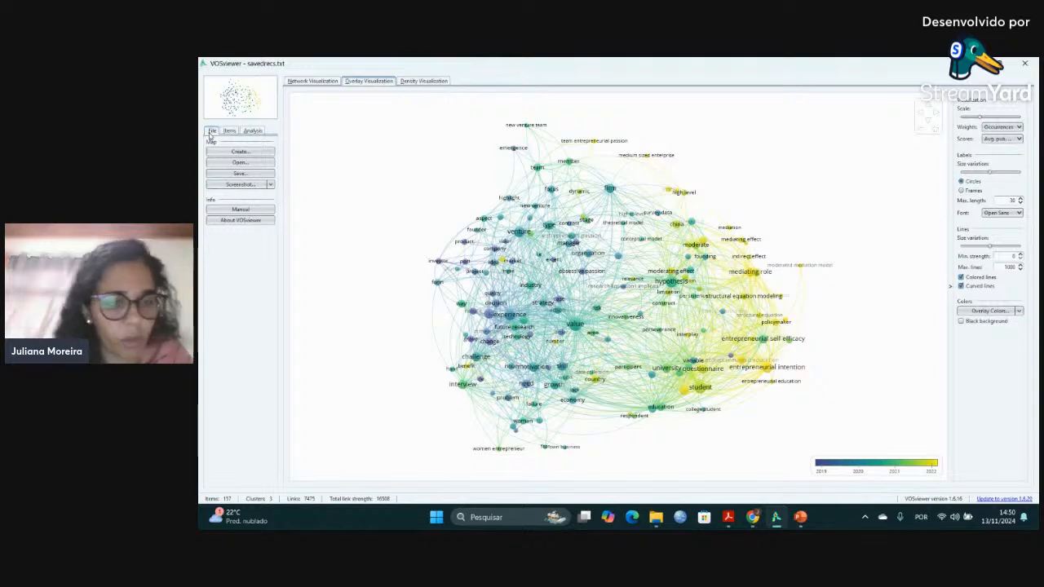
left_click(265, 185)
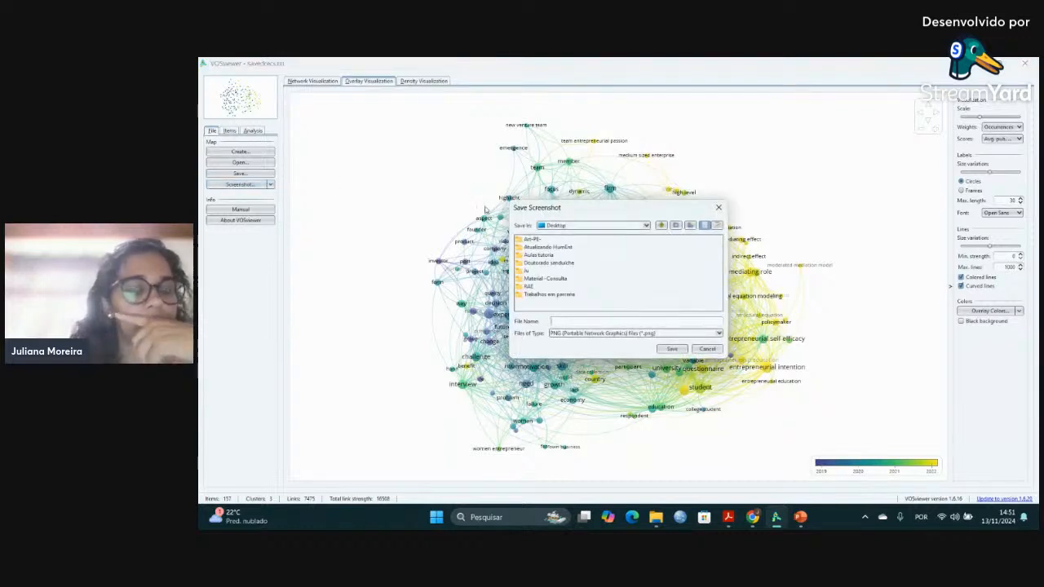
left_click(719, 210)
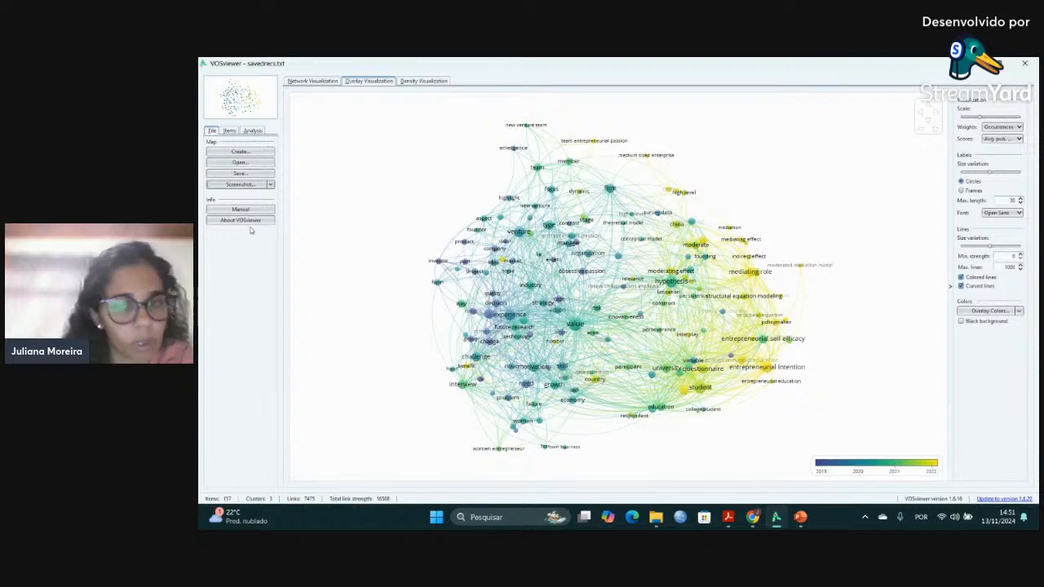
left_click(250, 173)
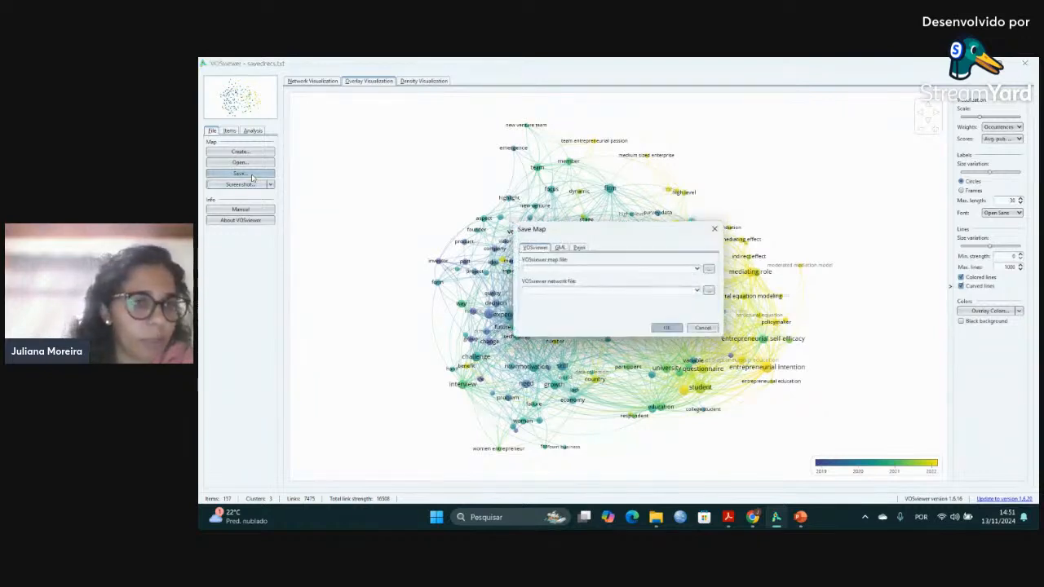
left_click(715, 230)
scroll(449, 280, "up", 1)
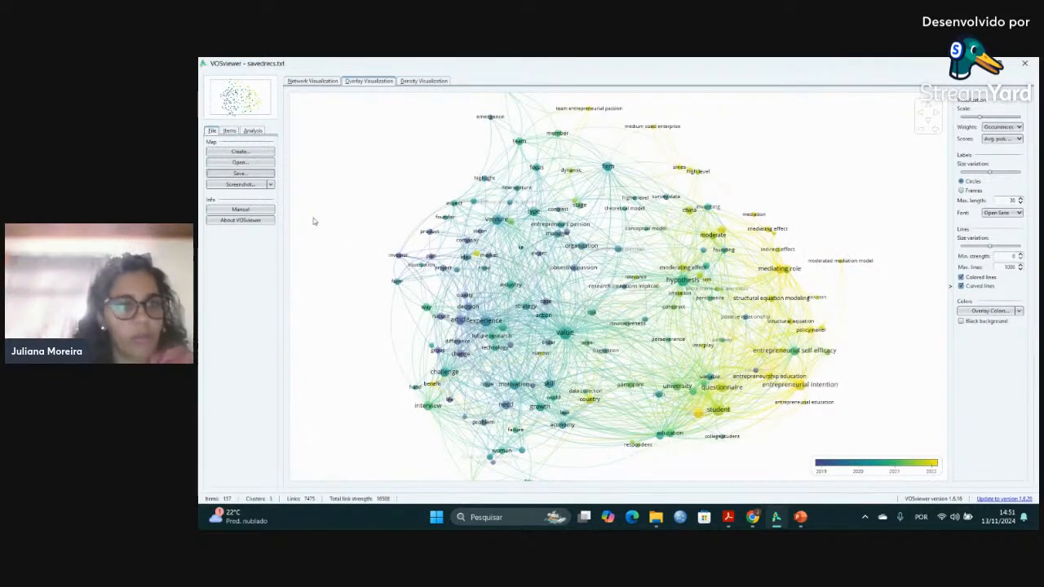
Look at the analysis settings, glance at the StreamYard studio in the browser and return to VOSviewer.
left_click(256, 132)
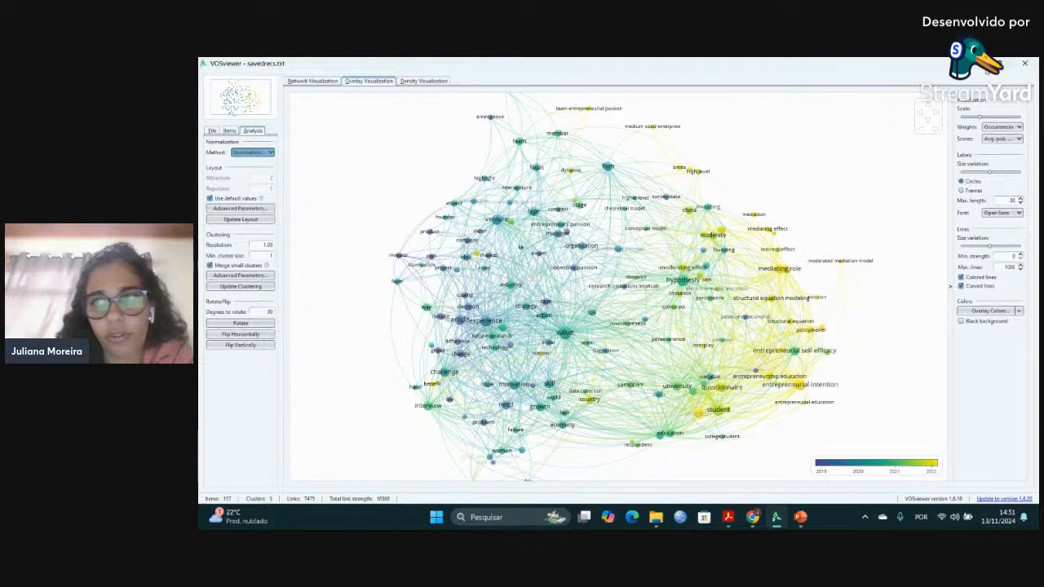
left_click(973, 64)
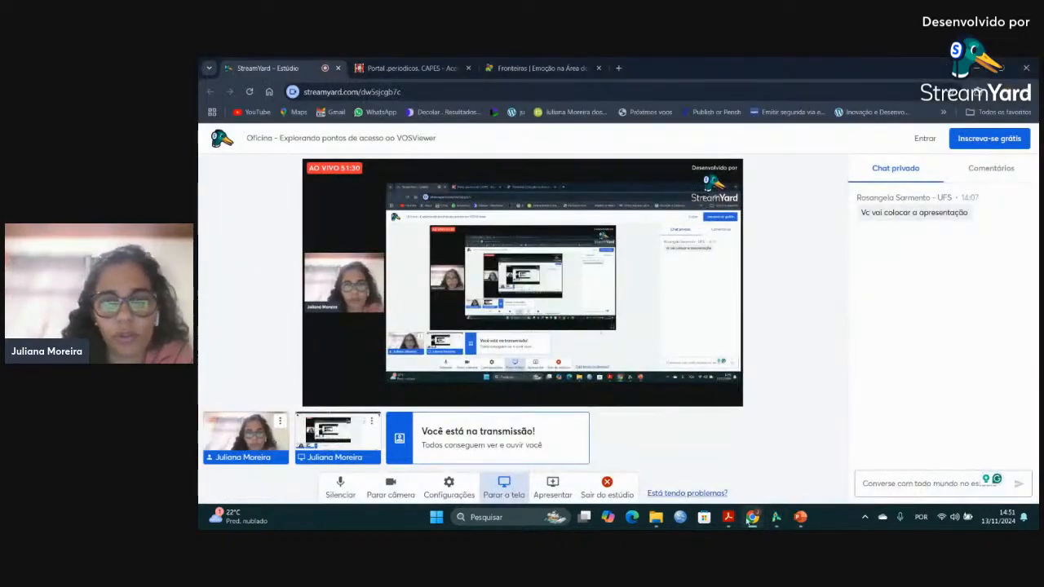
left_click(777, 524)
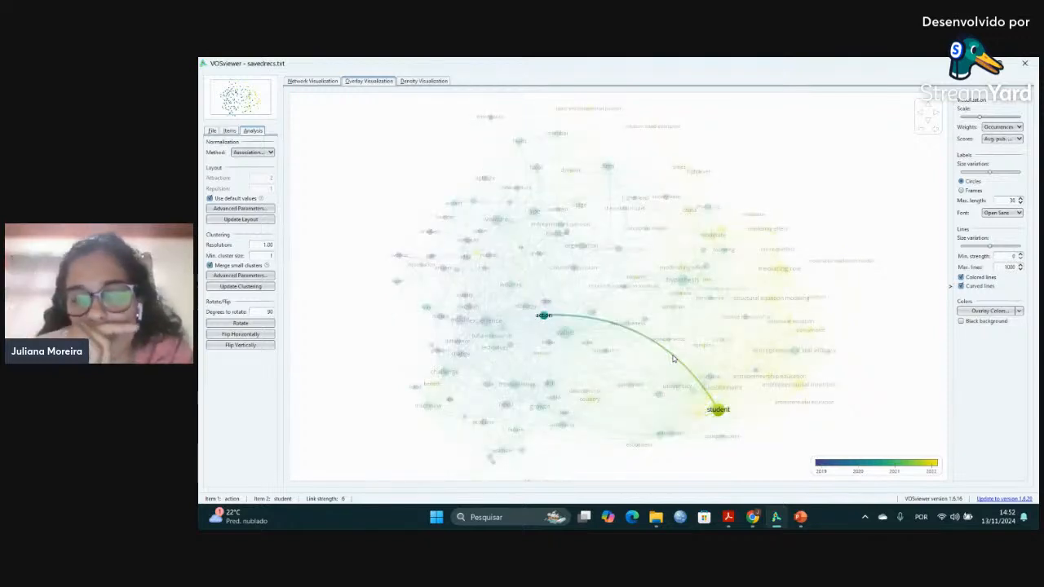
Start a new map based on bibliographic data from the Web of Science file savedrecs.txt and proceed to the analysis type.
left_click(212, 130)
left_click(239, 151)
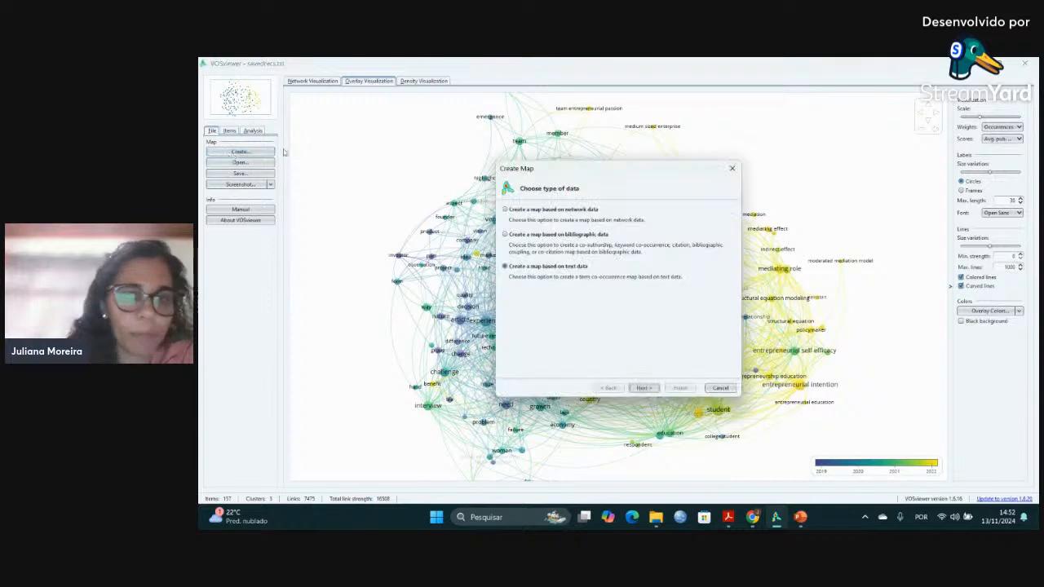
left_click(512, 236)
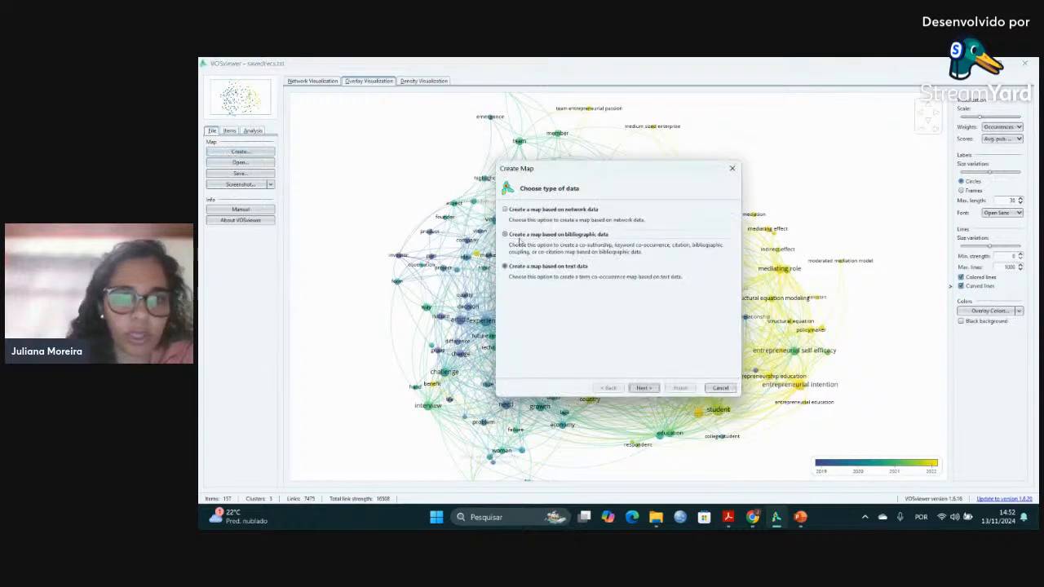
left_click(637, 390)
left_click(642, 388)
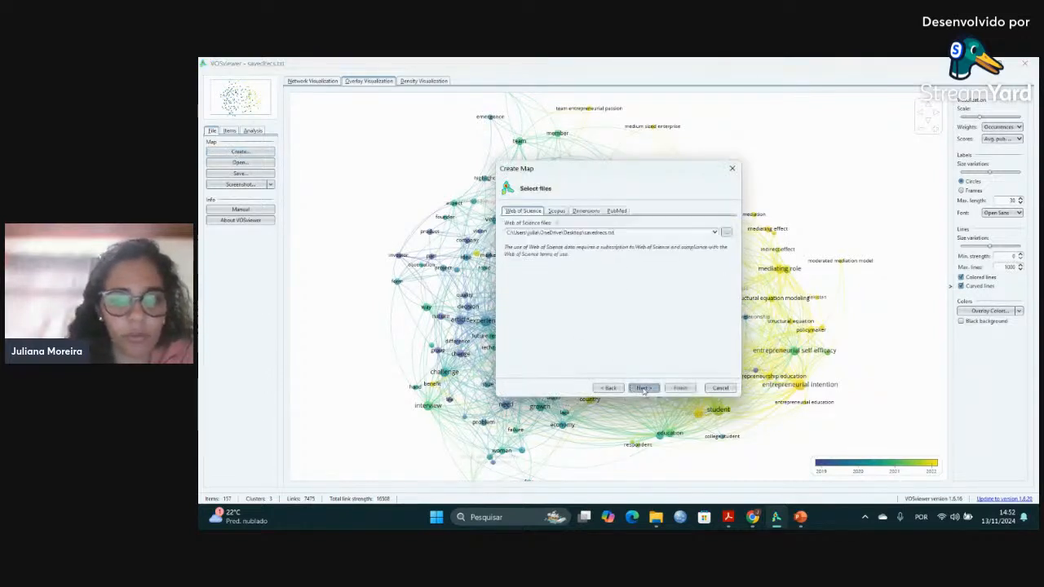
left_click(644, 389)
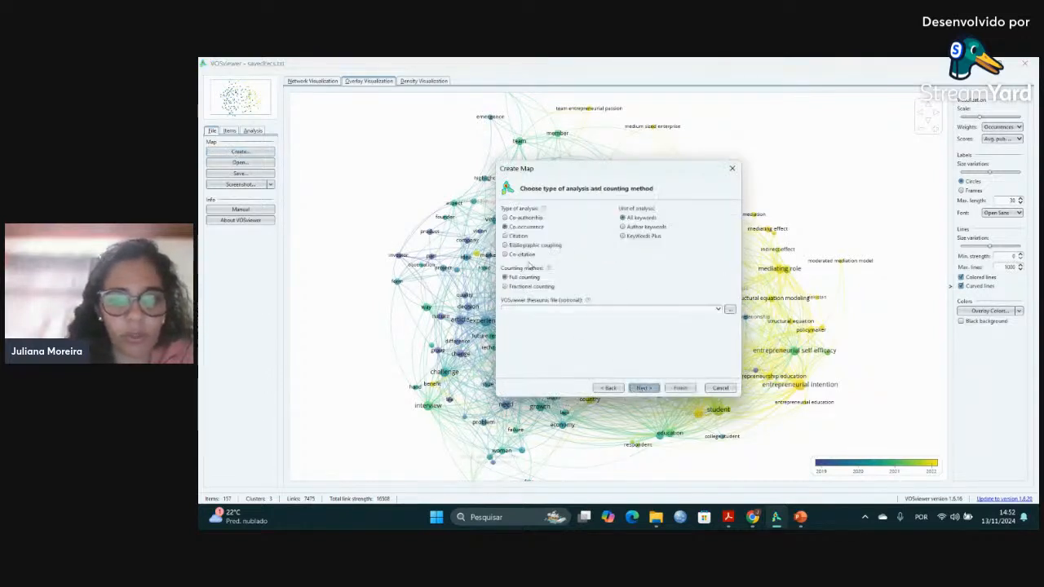
Create a co-authorship map with authors as the unit of analysis and full counting, showing only the largest set of connected items.
left_click(509, 218)
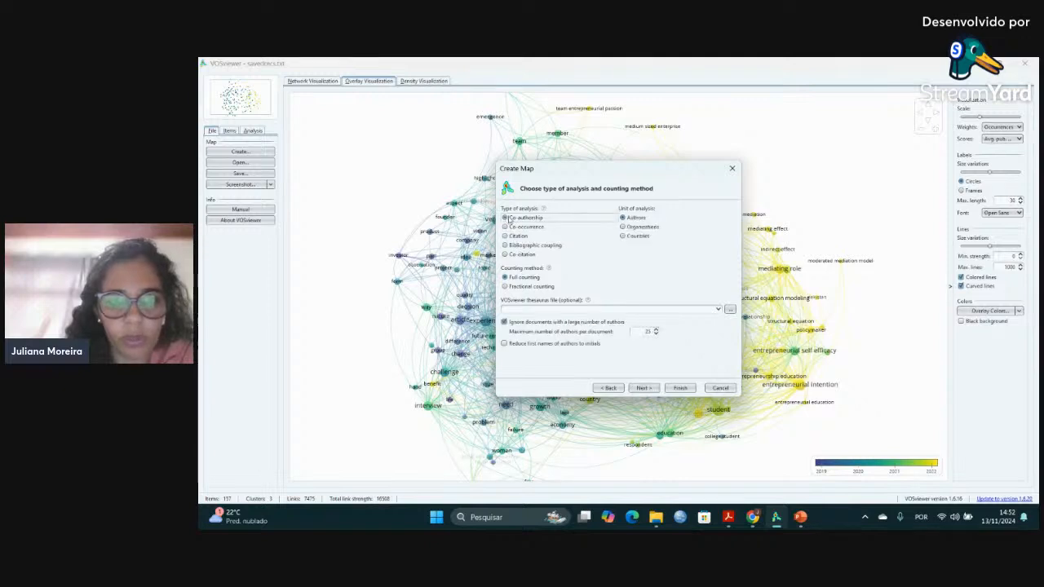
left_click(678, 389)
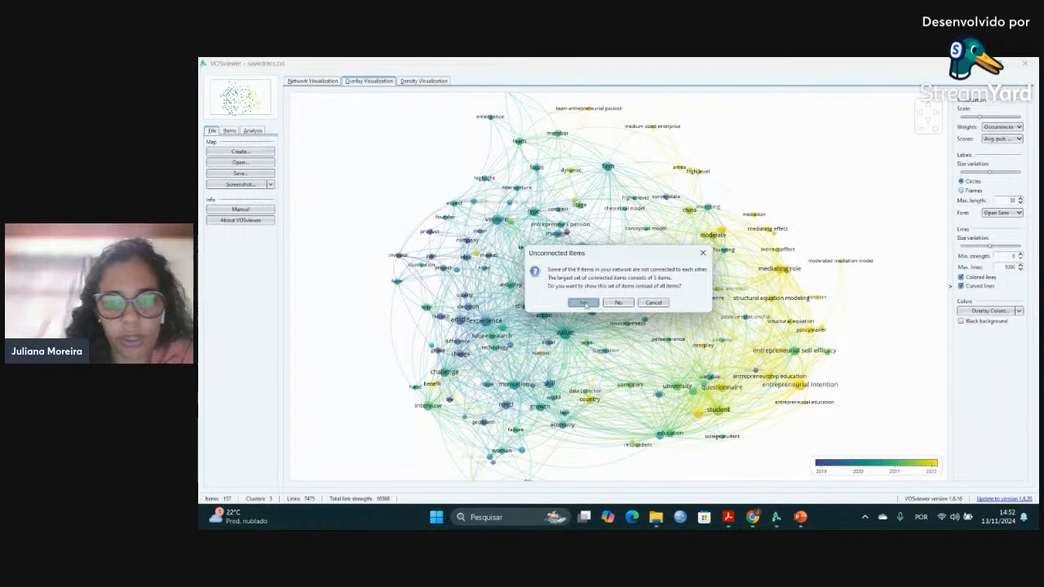
left_click(602, 304)
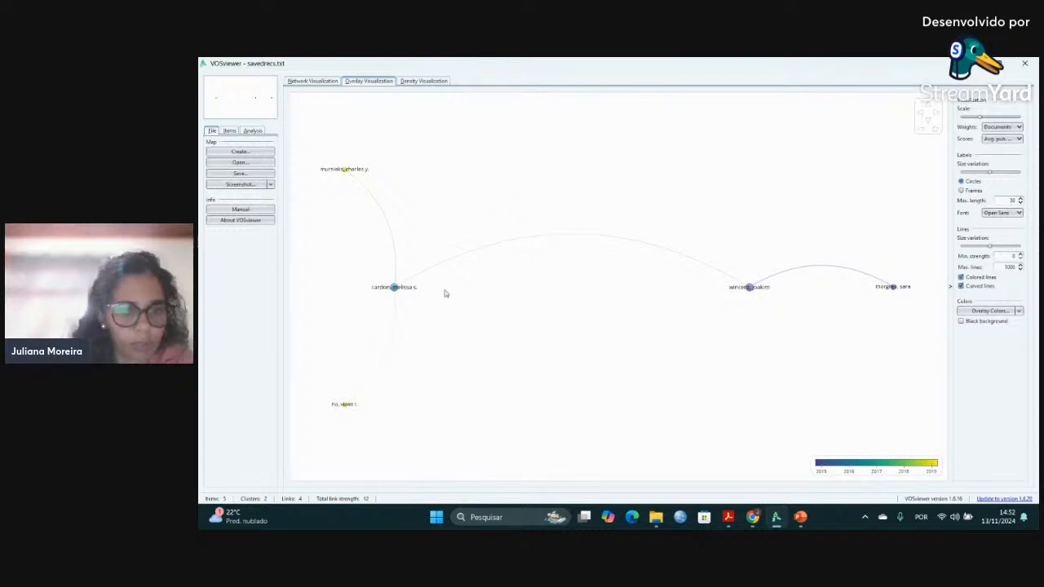
mouse_move(397, 292)
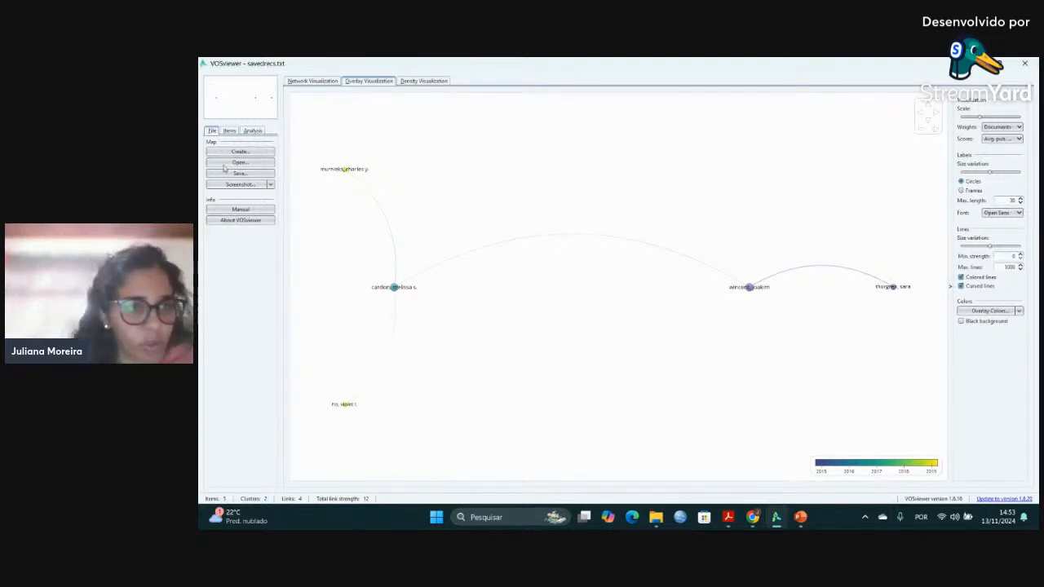
Start another map based on bibliographic data from the same Web of Science file and proceed to the analysis type.
left_click(229, 131)
left_click(213, 131)
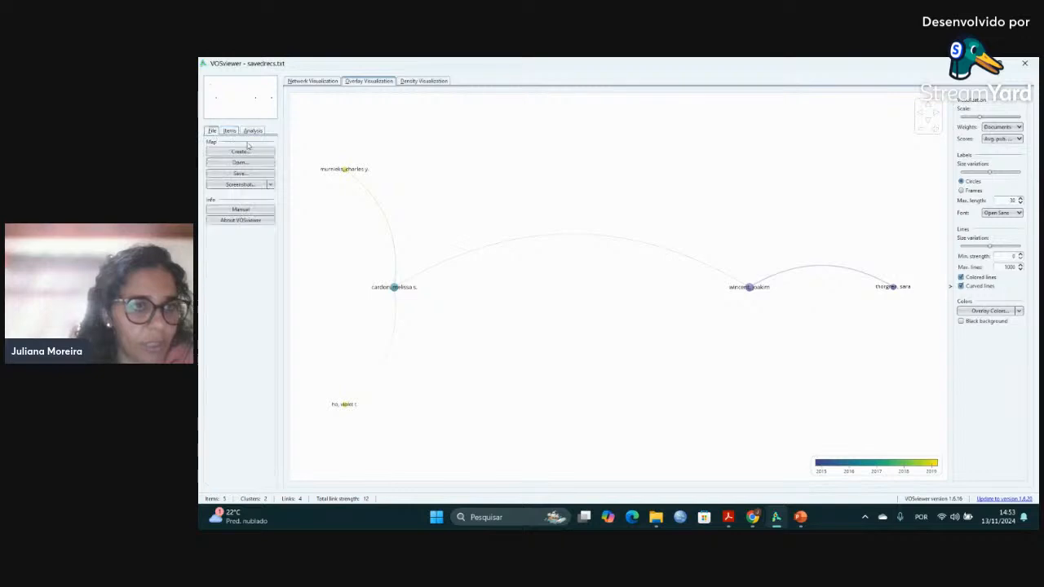
left_click(239, 152)
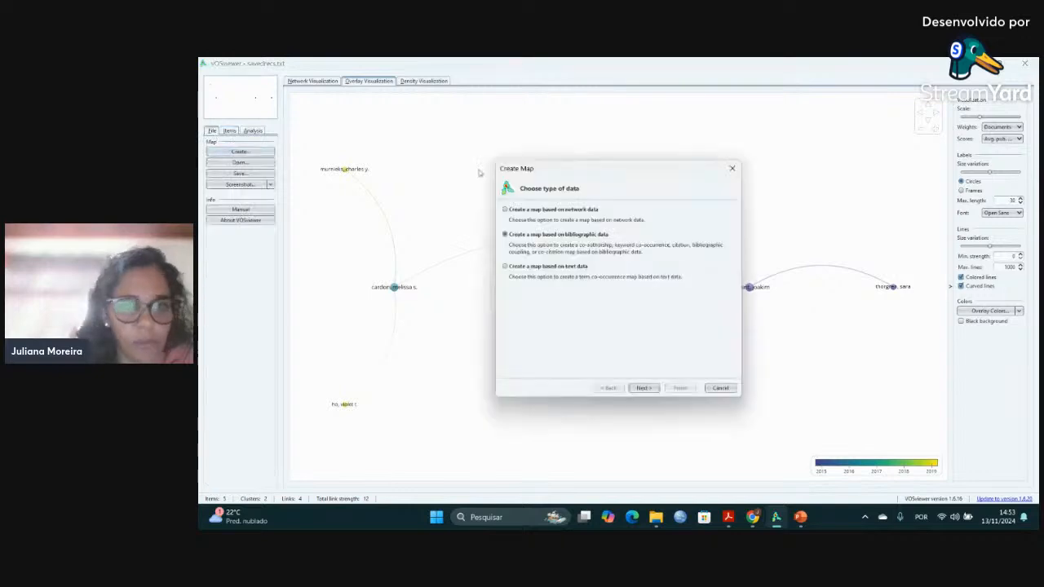
left_click(643, 387)
left_click(643, 387)
left_click(643, 387)
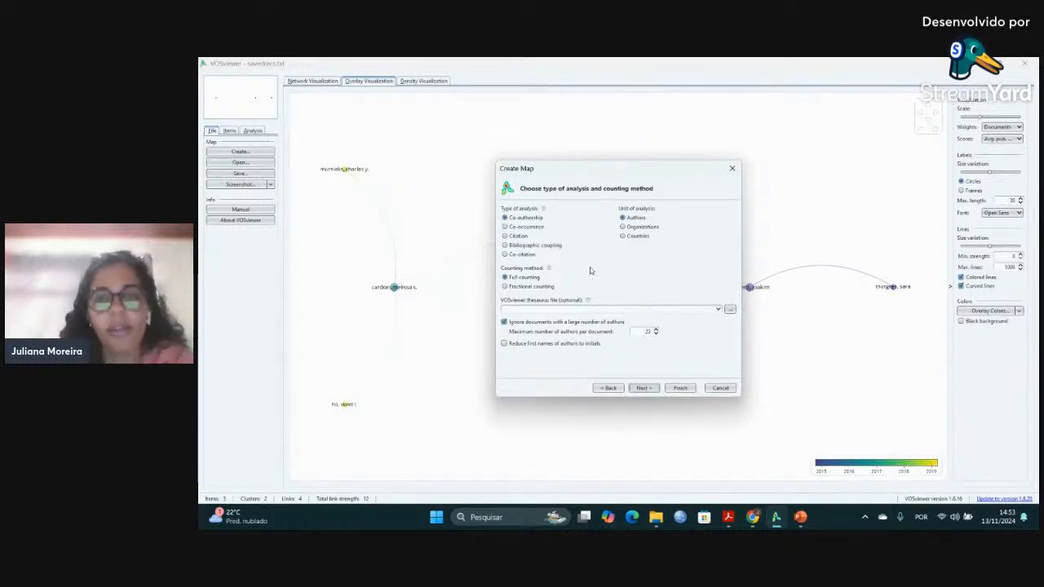
Create the co-authorship map by countries with a minimum of 5 documents per country, then close VOSviewer.
left_click(623, 227)
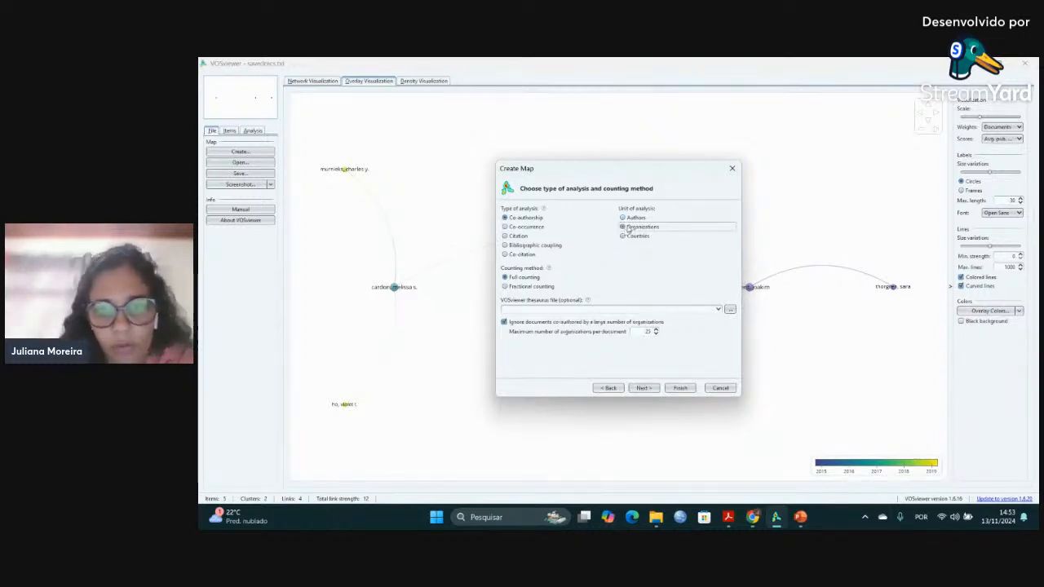
left_click(623, 237)
left_click(642, 388)
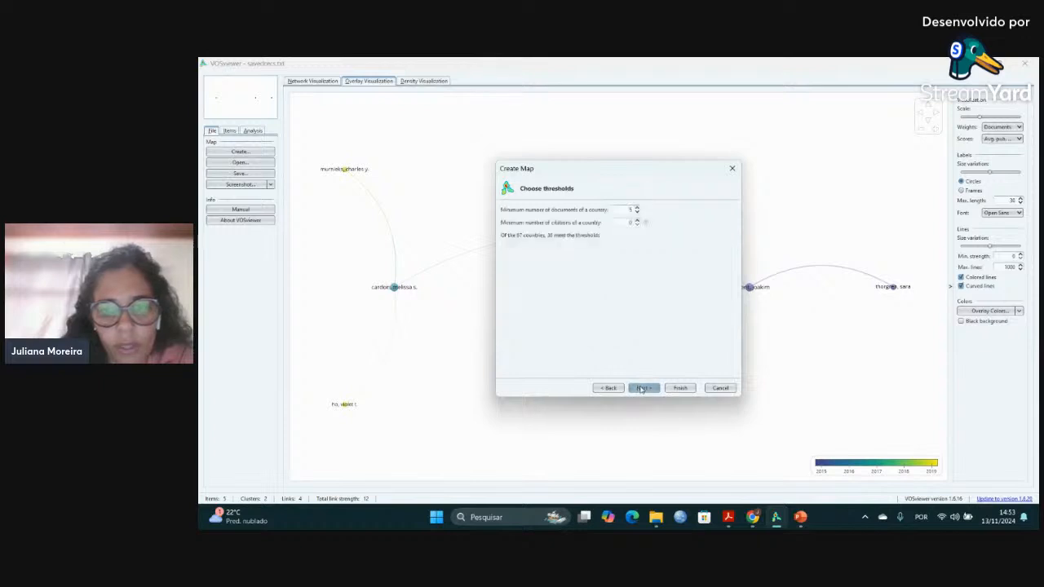
left_click(642, 389)
left_click(642, 388)
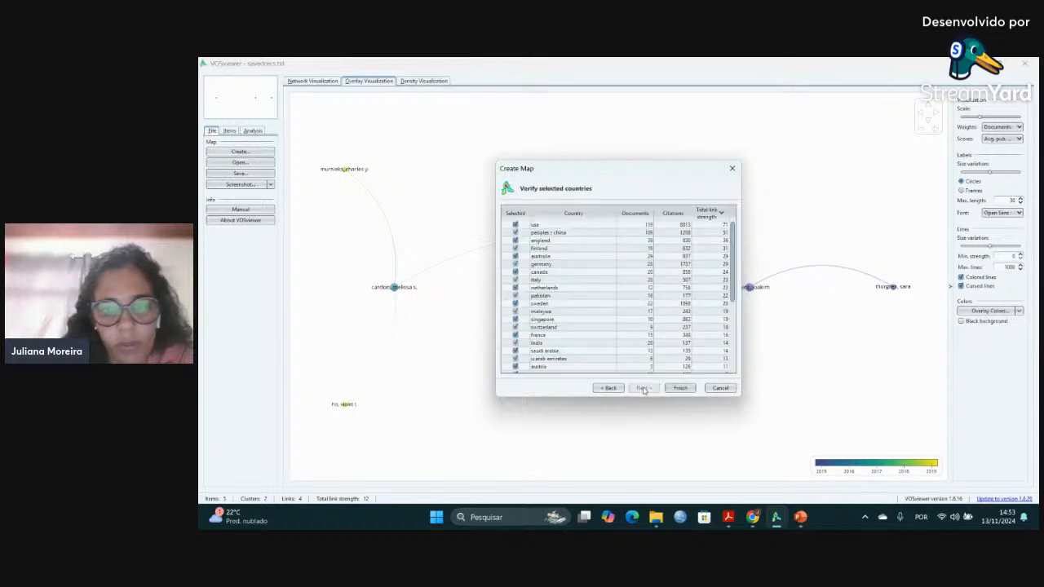
left_click(682, 389)
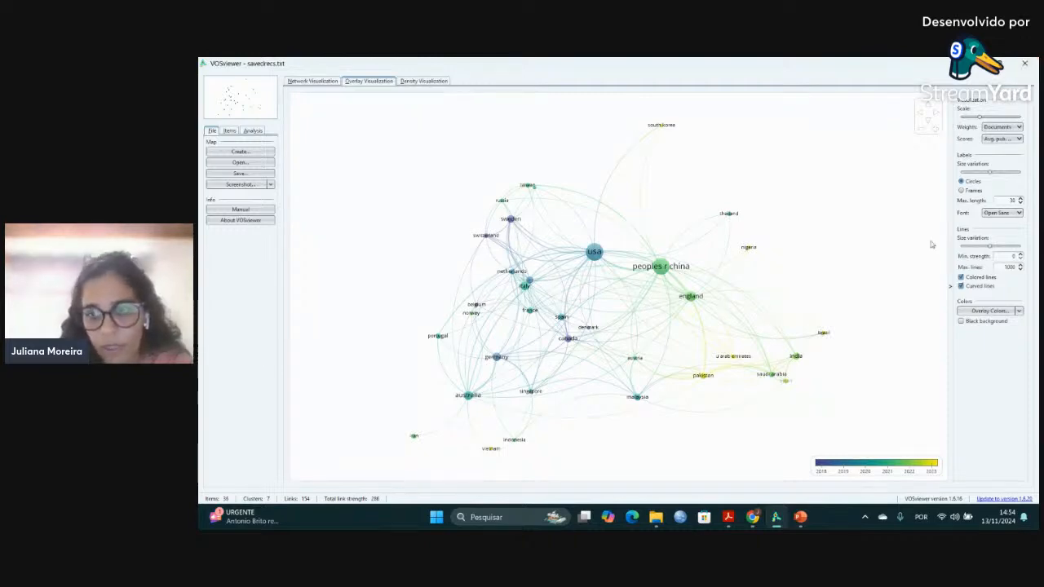
left_click(1024, 65)
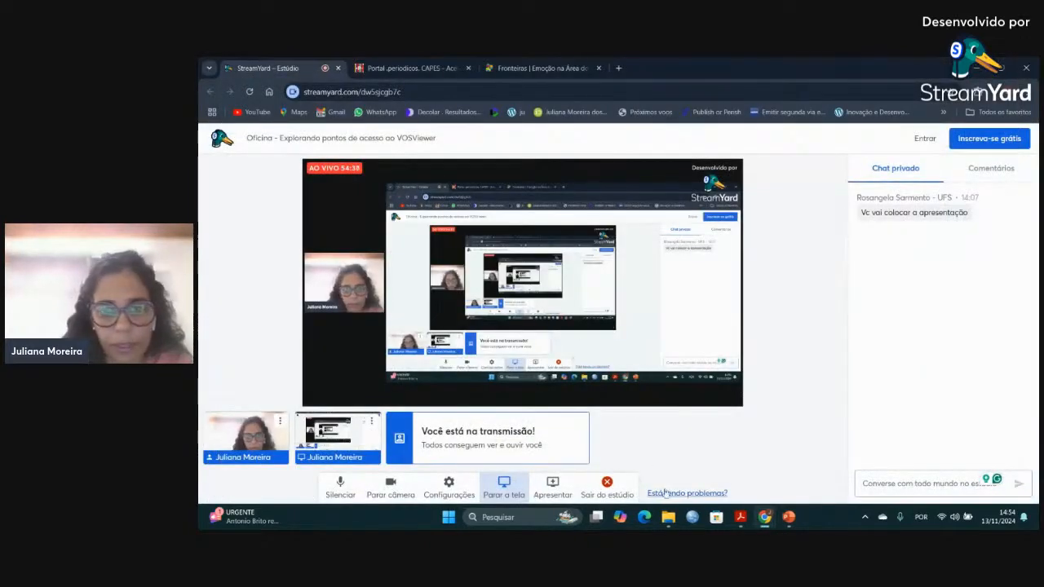